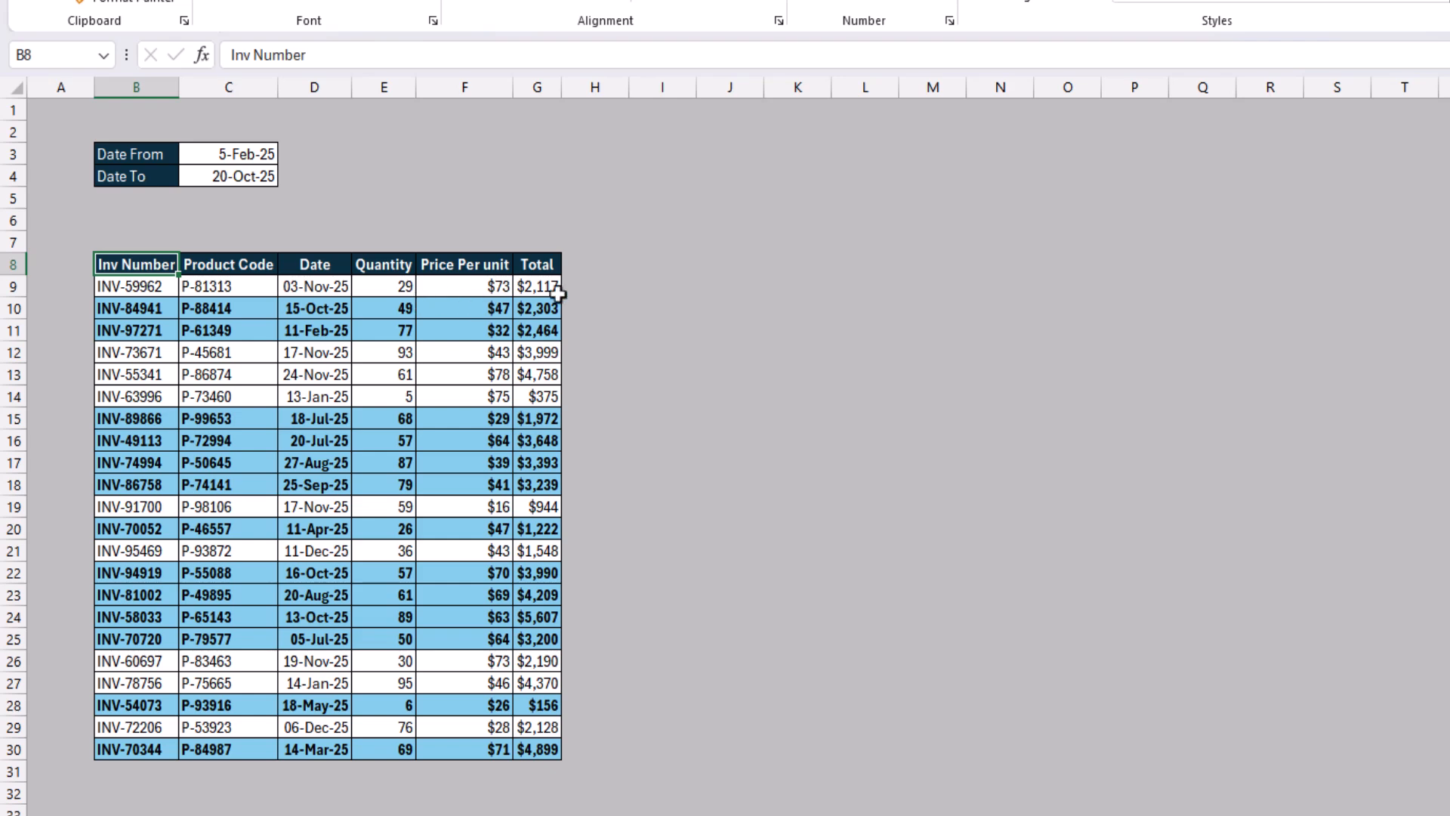
# Set the Date From cell to 10 March and the Date To cell to 10 April.
pyautogui.click(243, 154)
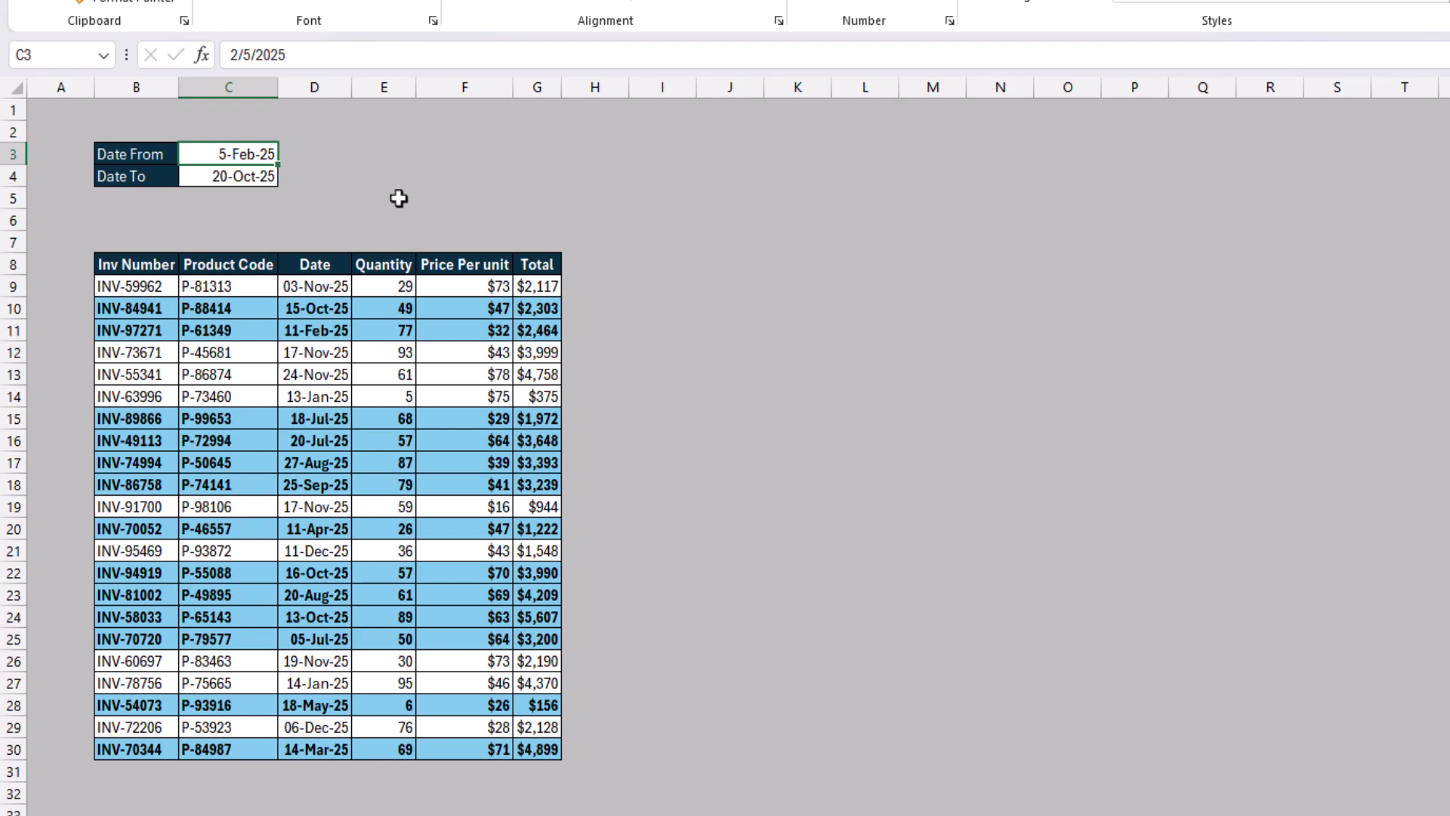
pyautogui.write('10 mar')
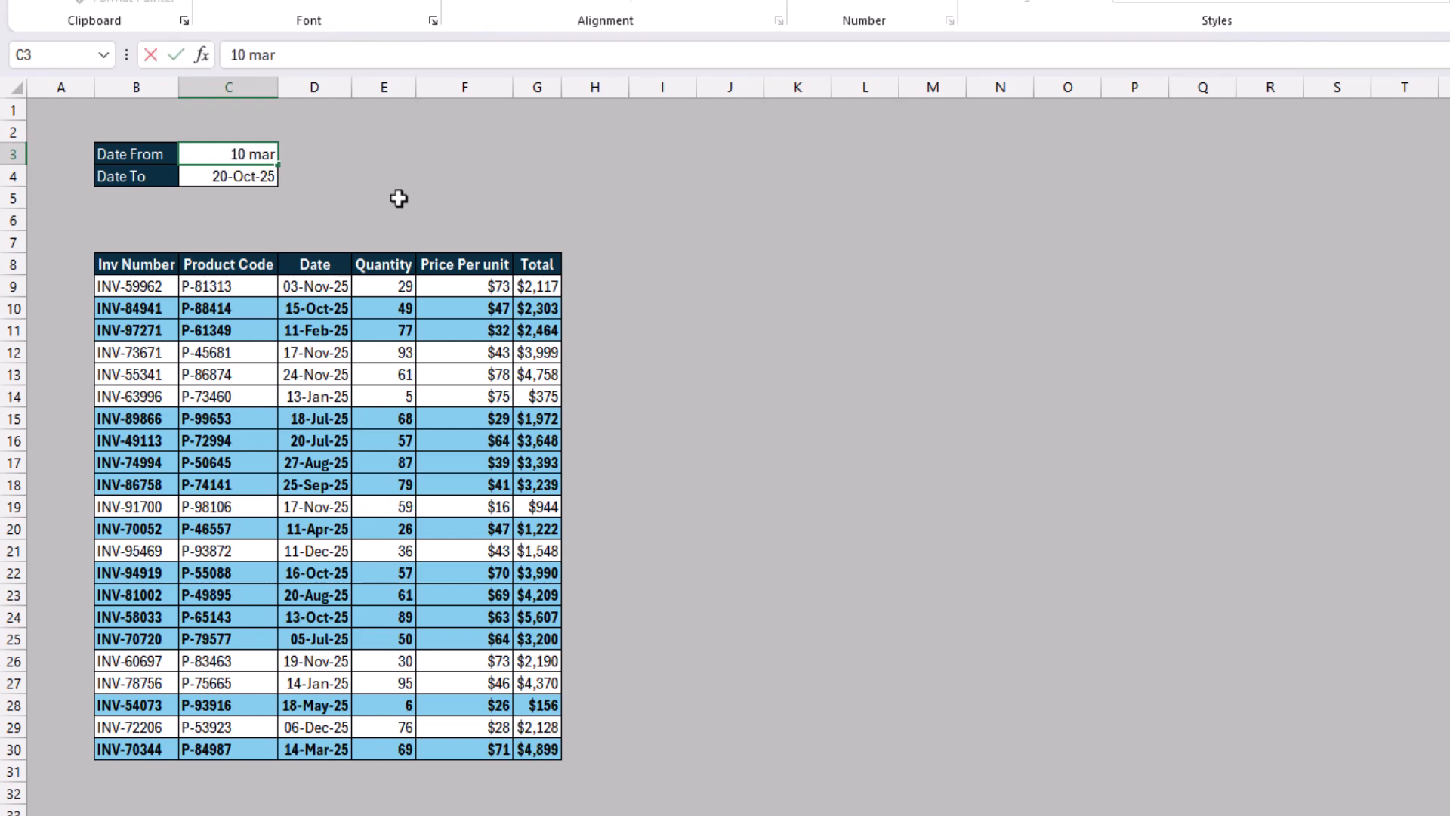
pyautogui.press('Return')
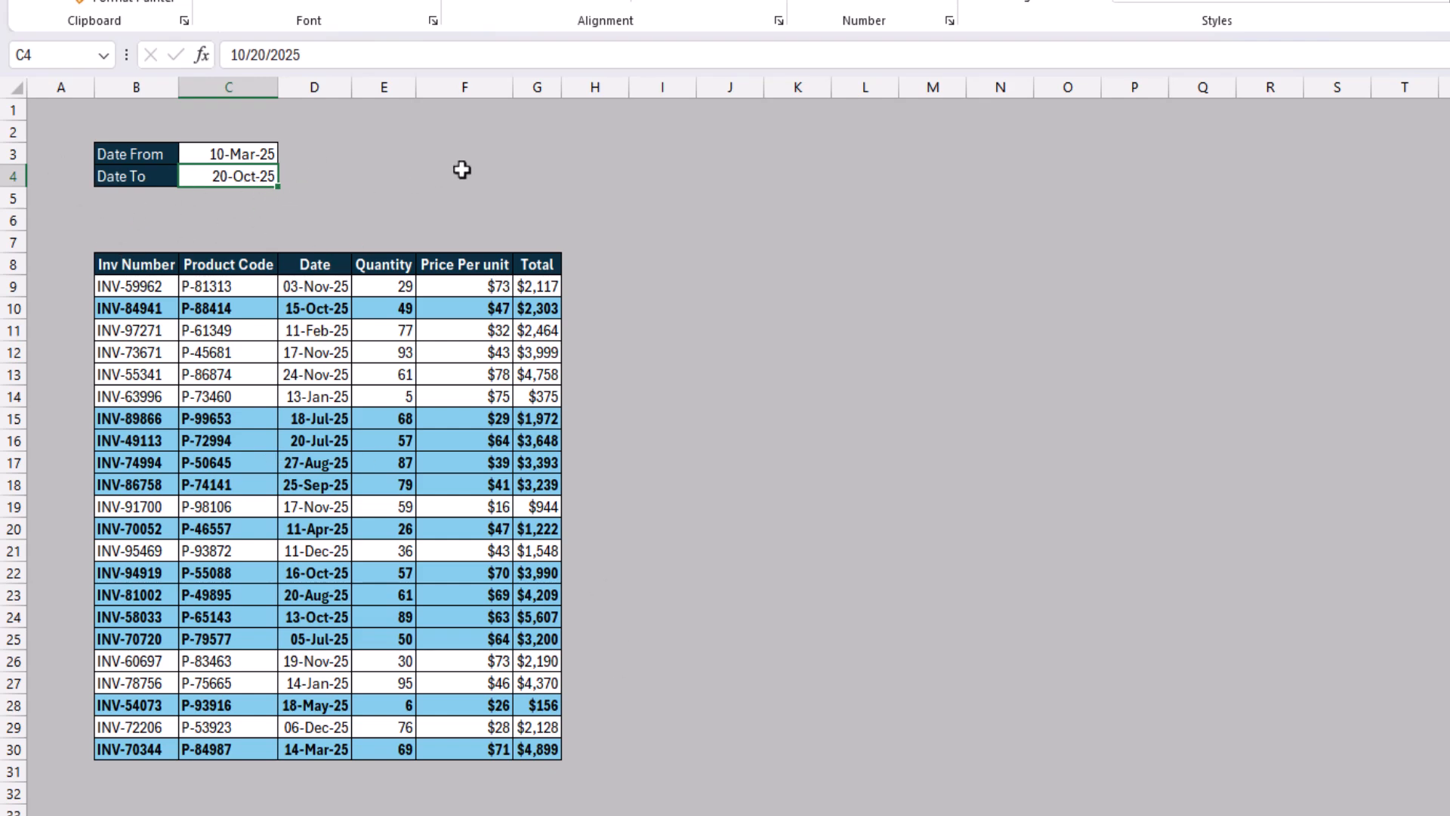
pyautogui.write('10 apr')
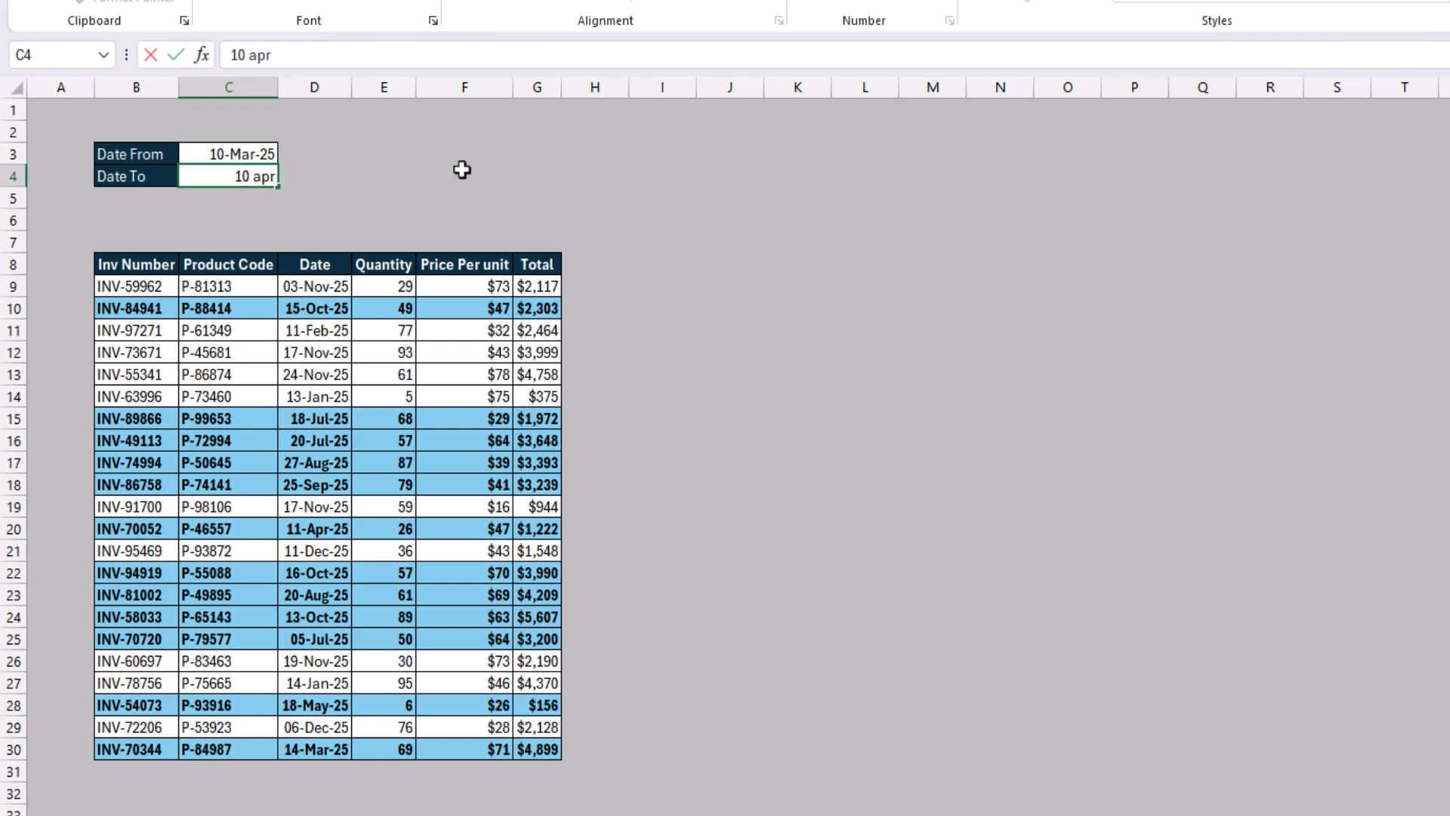
pyautogui.press('Return')
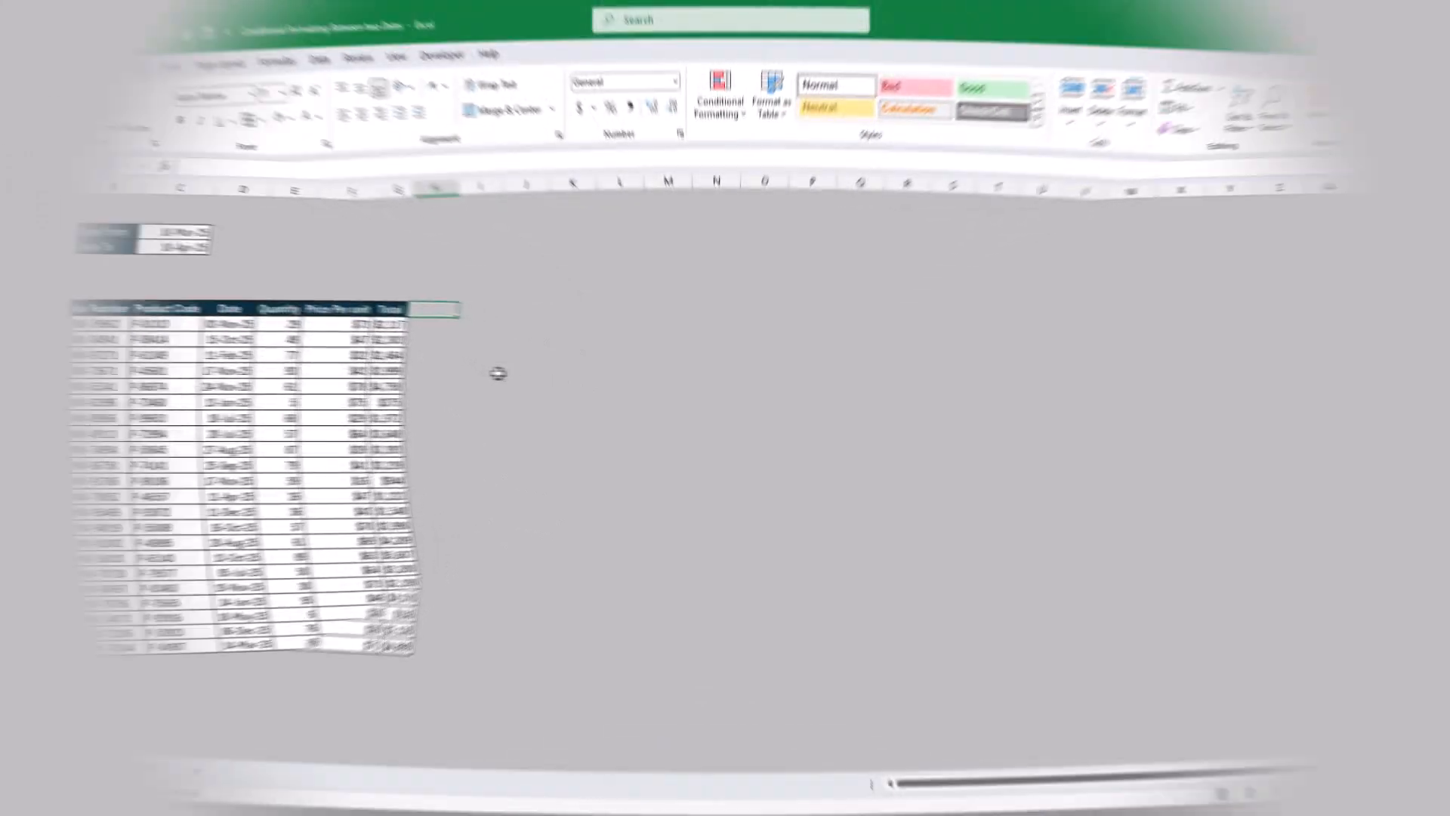
# Start a new conditional formatting rule for the invoice rows B9:G30 that uses a formula to determine which cells to format.
pyautogui.click(107, 323)
pyautogui.hotkey('ctrl', 'shift', 'End')
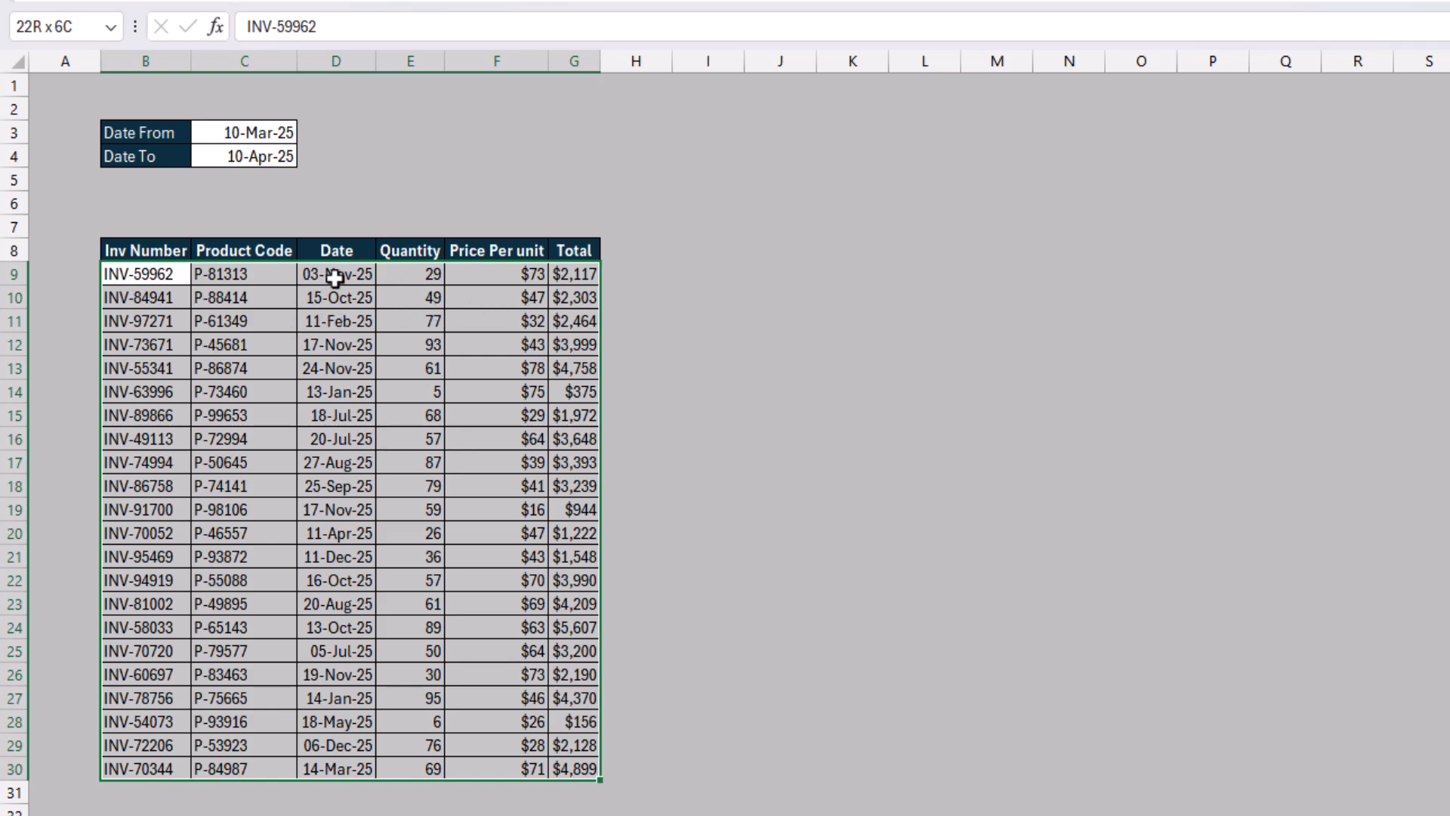
pyautogui.moveTo(333, 276); pyautogui.dragTo(324, 757)
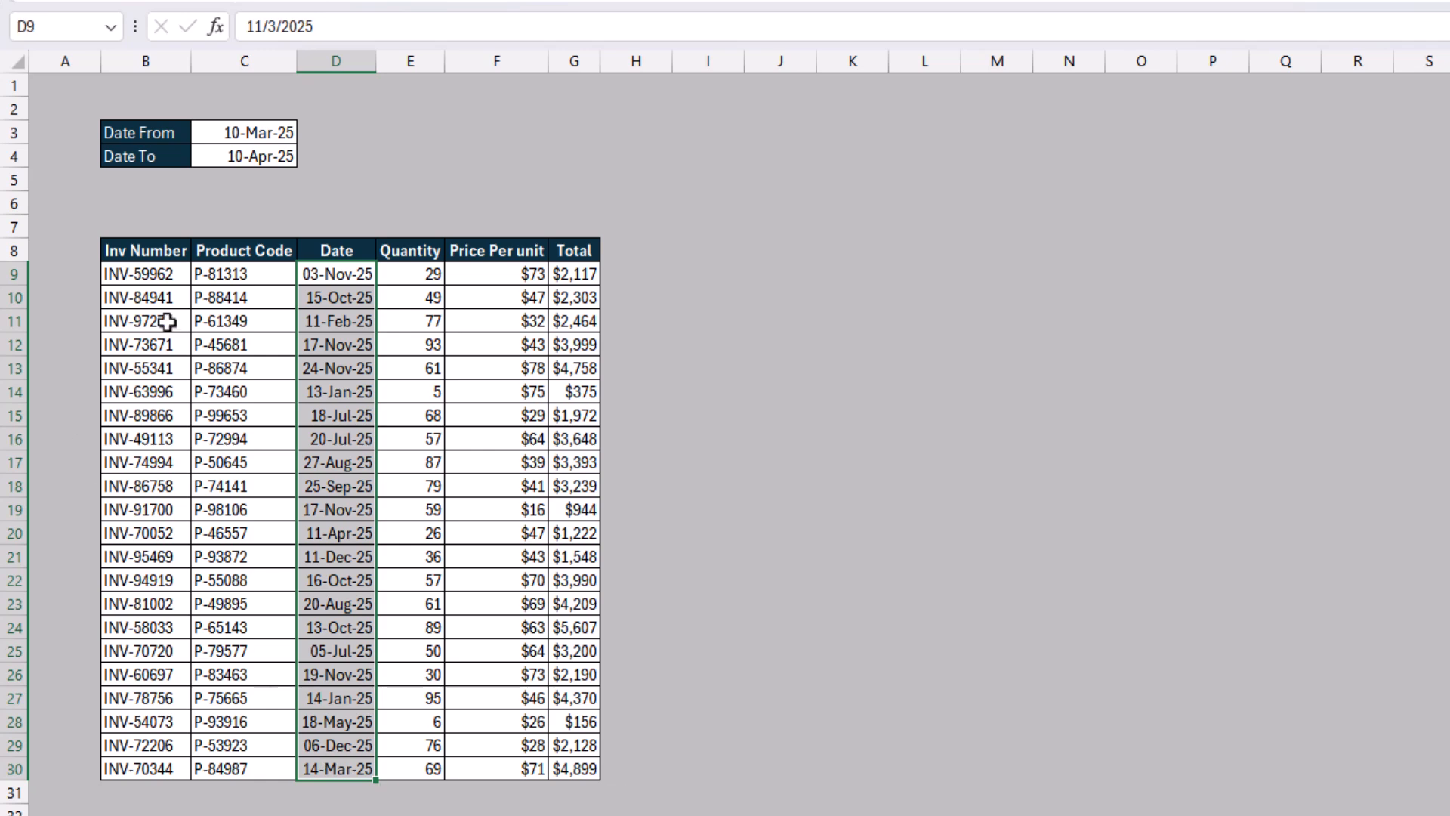
pyautogui.click(159, 272)
pyautogui.moveTo(158, 272); pyautogui.dragTo(570, 771)
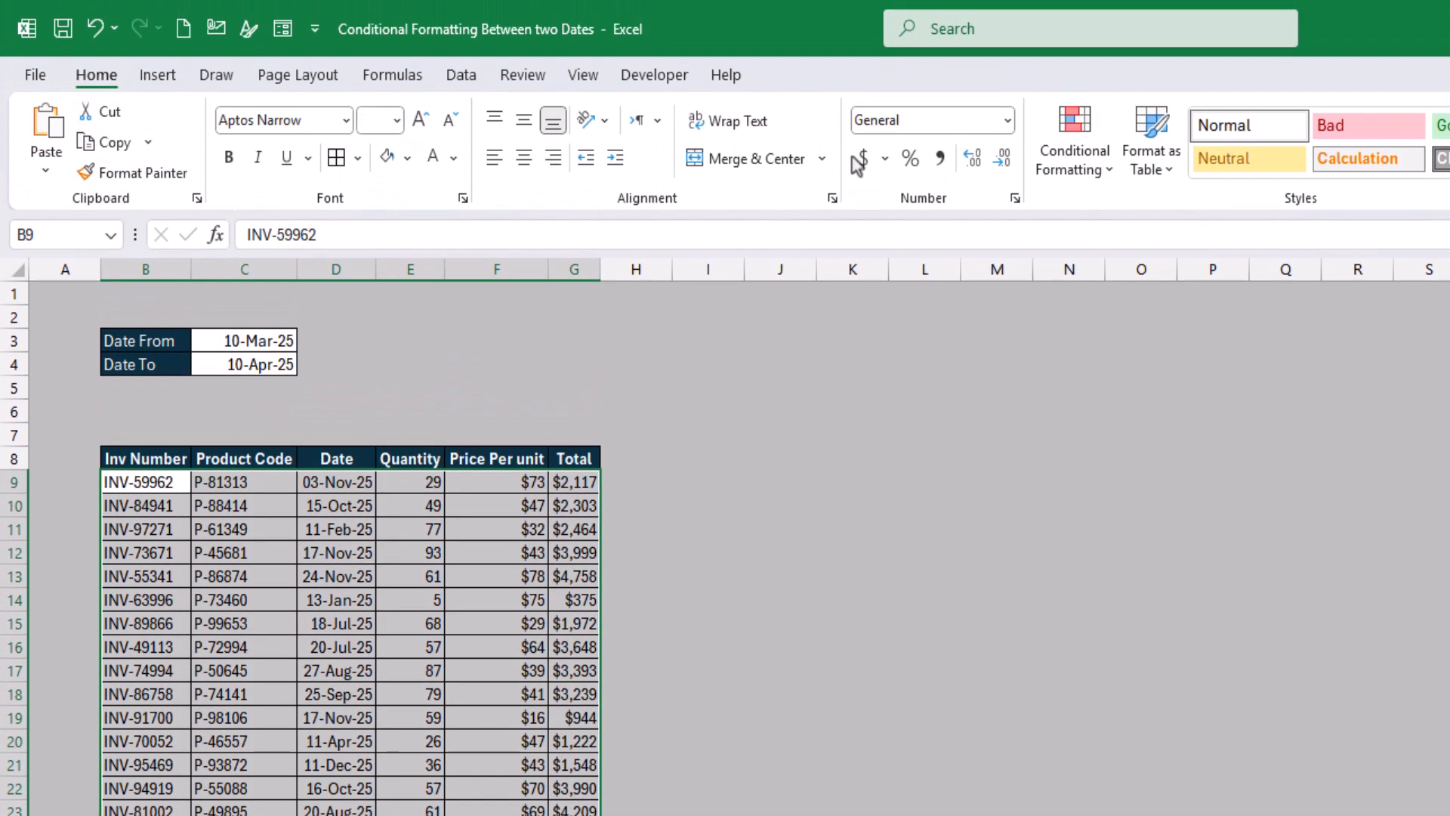
pyautogui.click(1100, 174)
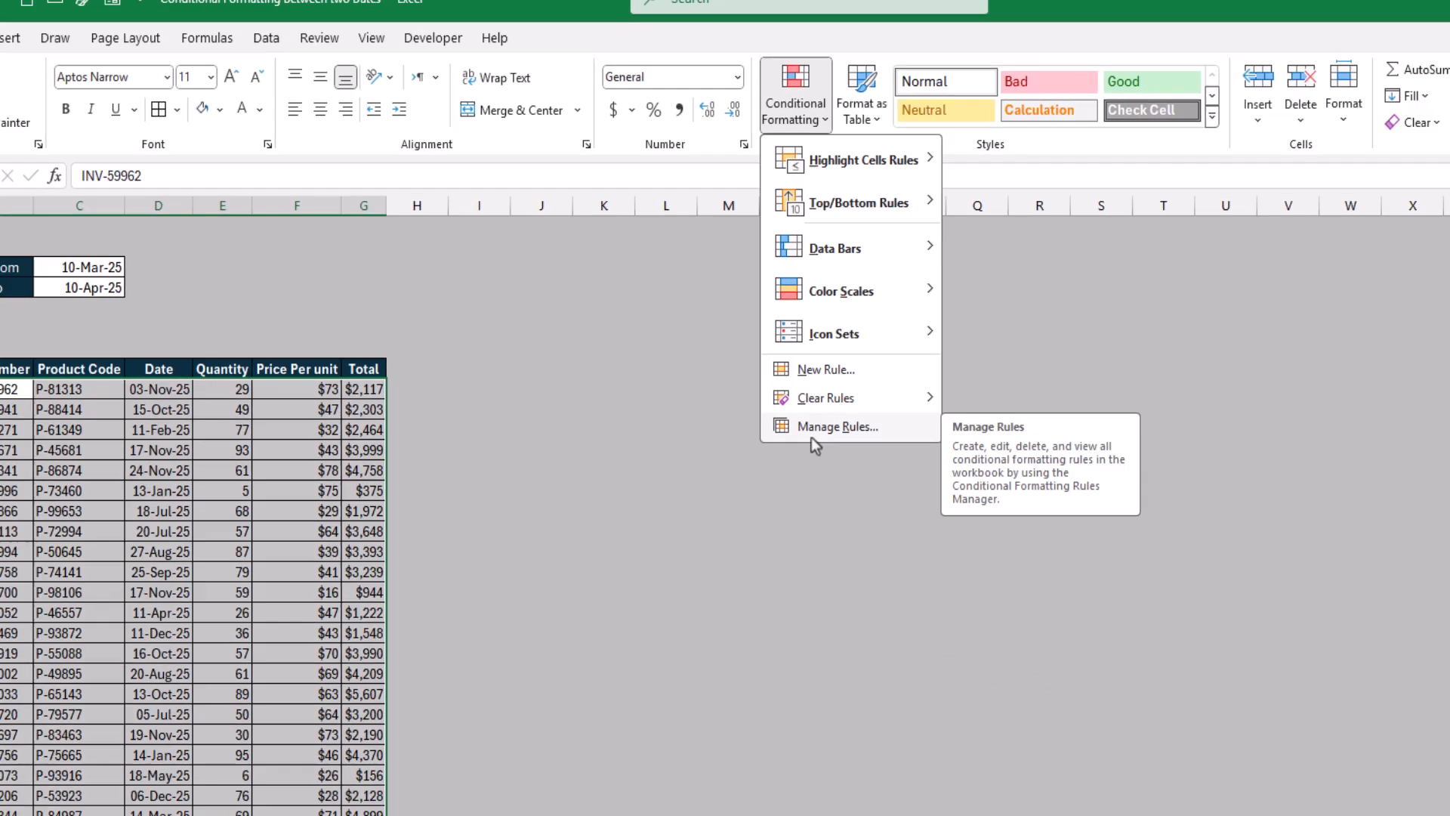
pyautogui.click(1080, 686)
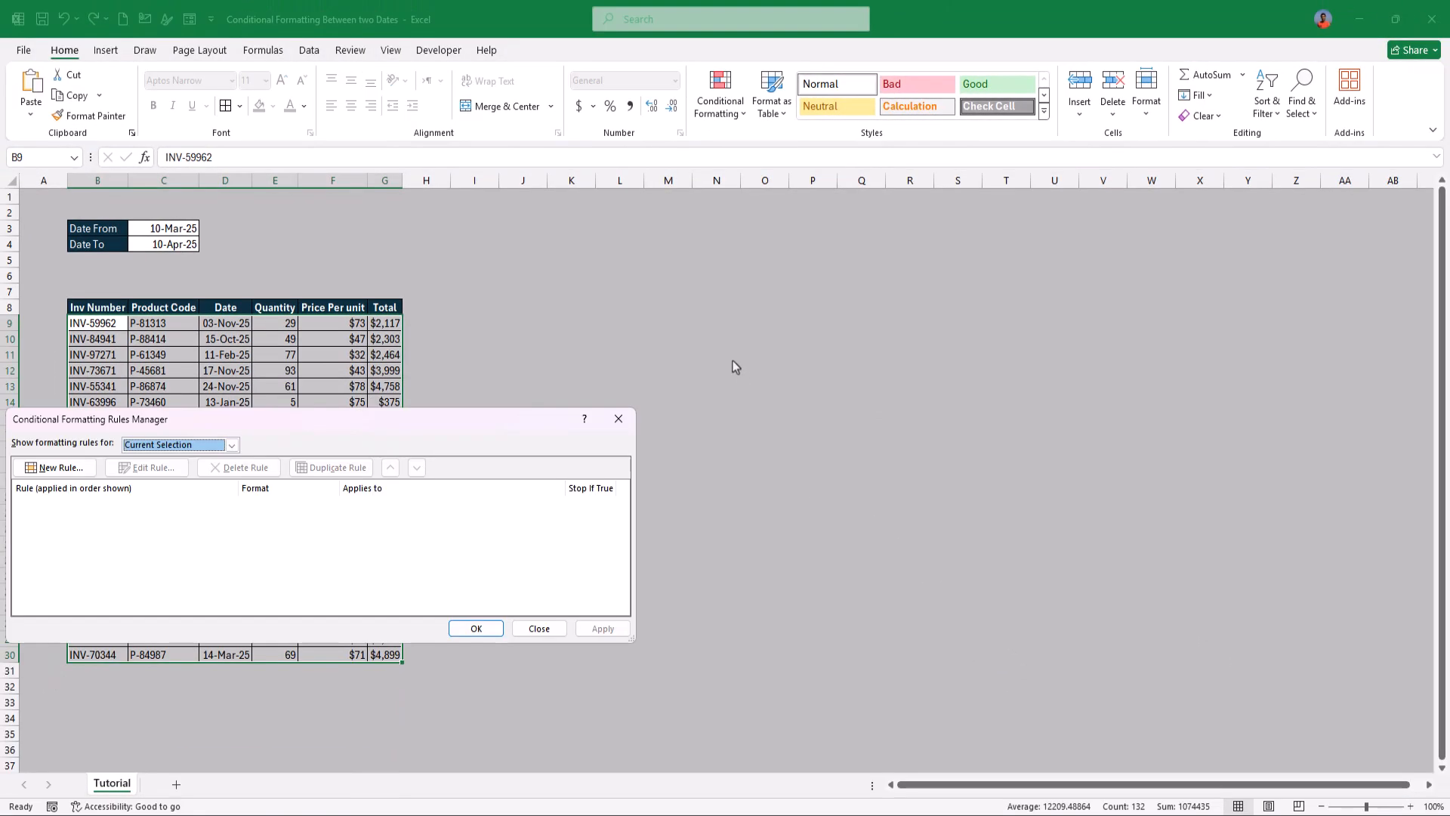
pyautogui.moveTo(462, 421); pyautogui.dragTo(976, 339)
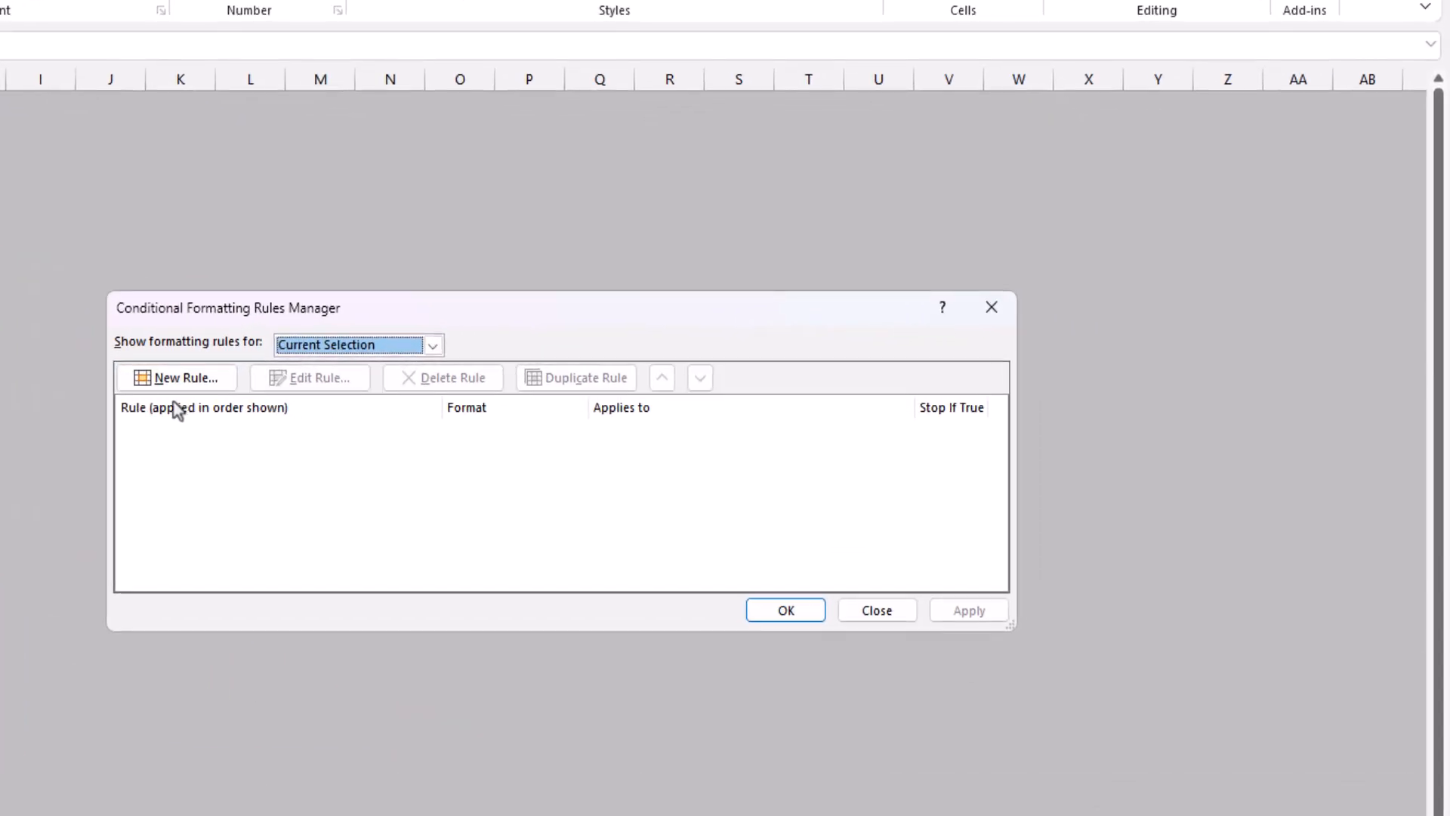
pyautogui.click(184, 383)
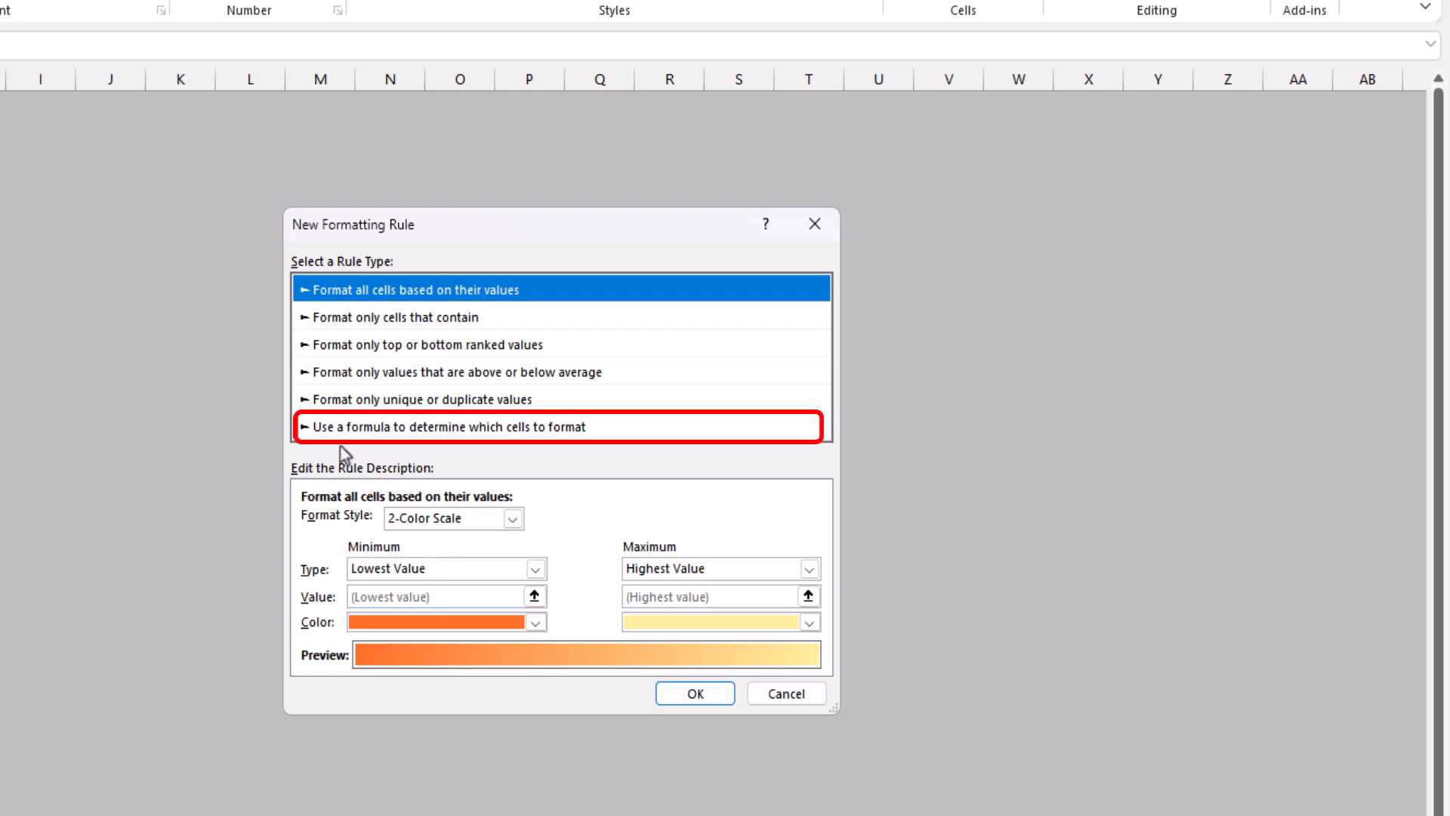
pyautogui.click(423, 435)
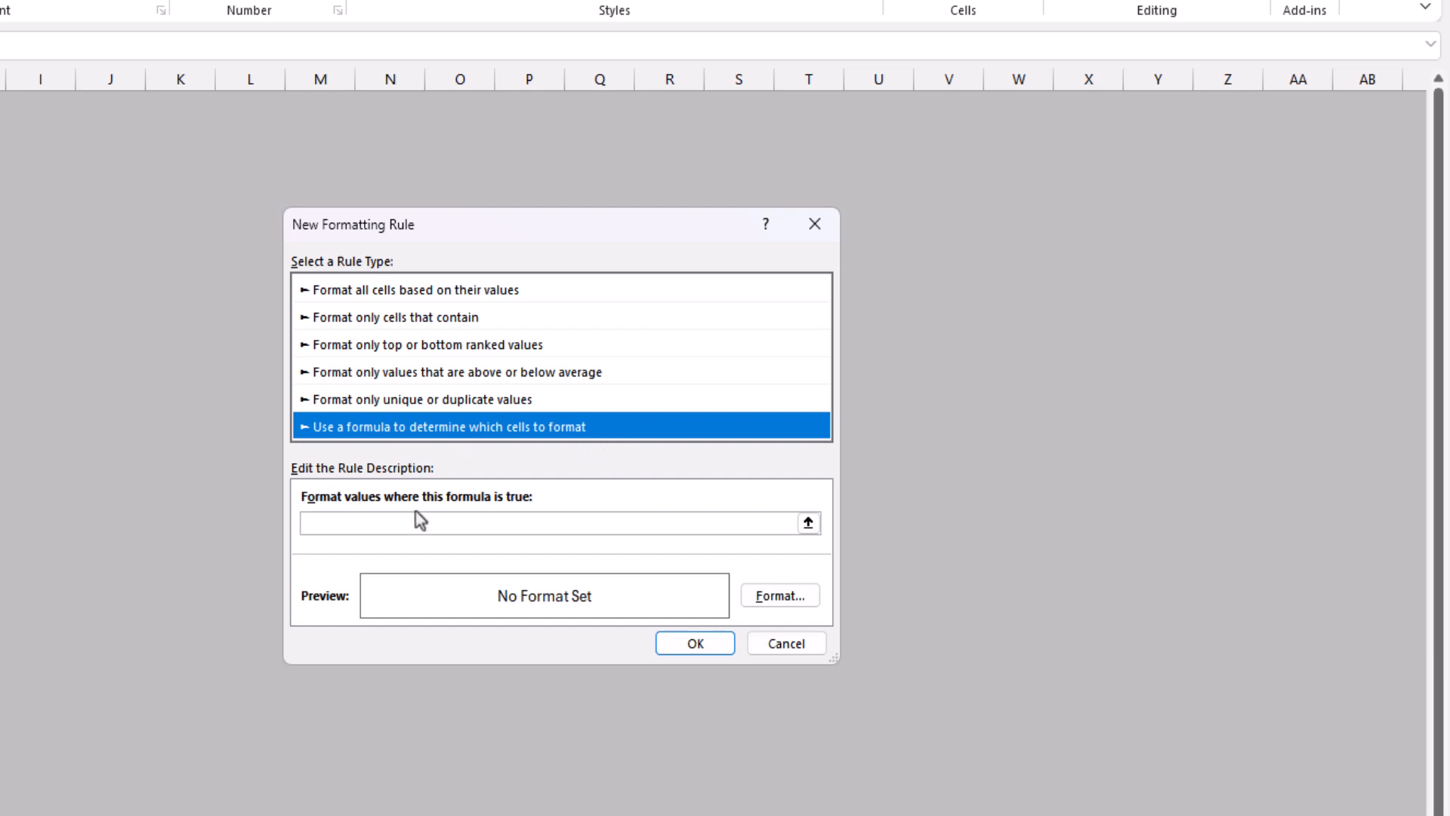
# Begin the rule's AND formula with the condition $D9>=$C$3, comparing the invoice date with the Date From cell.
pyautogui.click(317, 527)
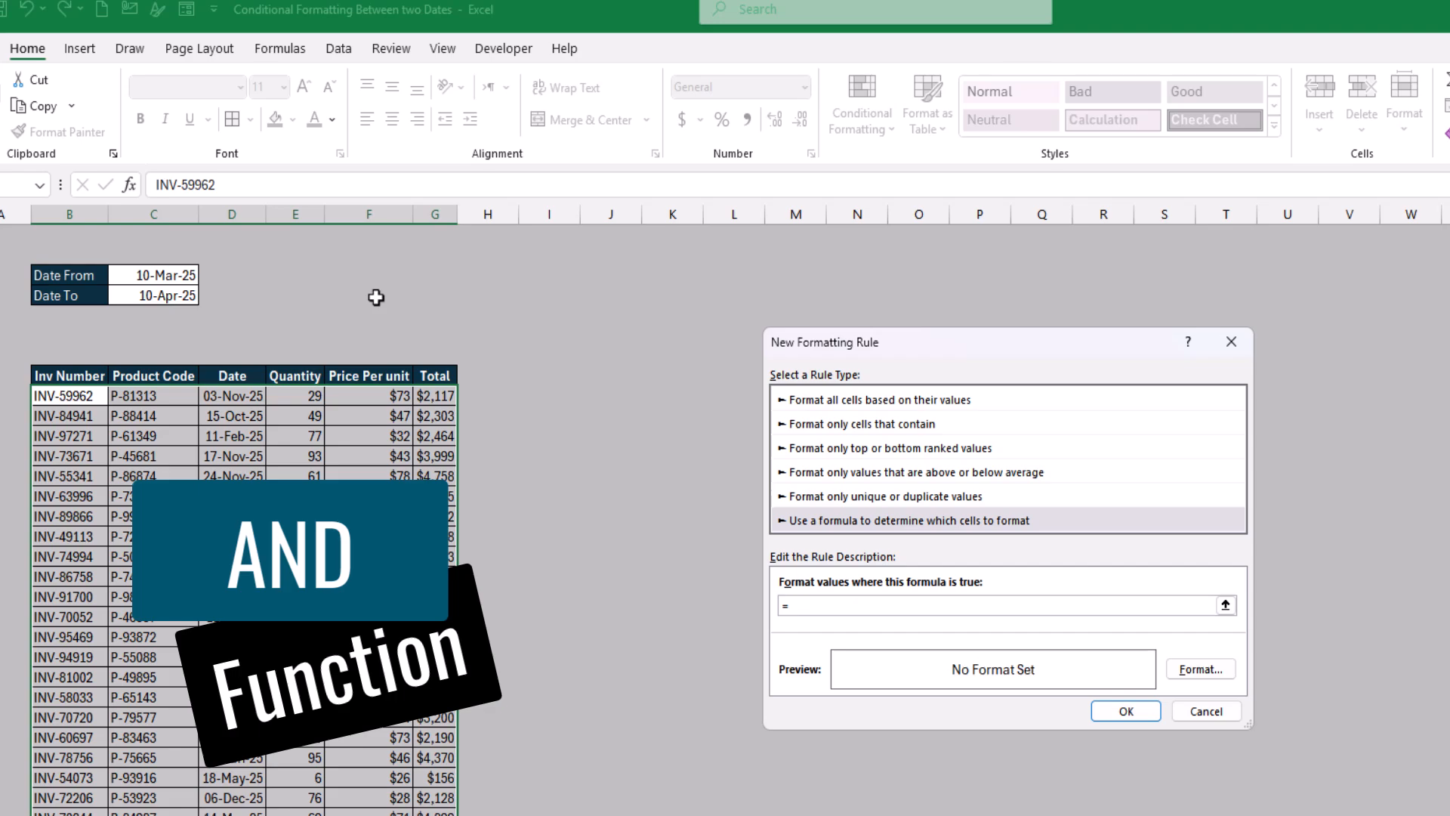
pyautogui.write('and')
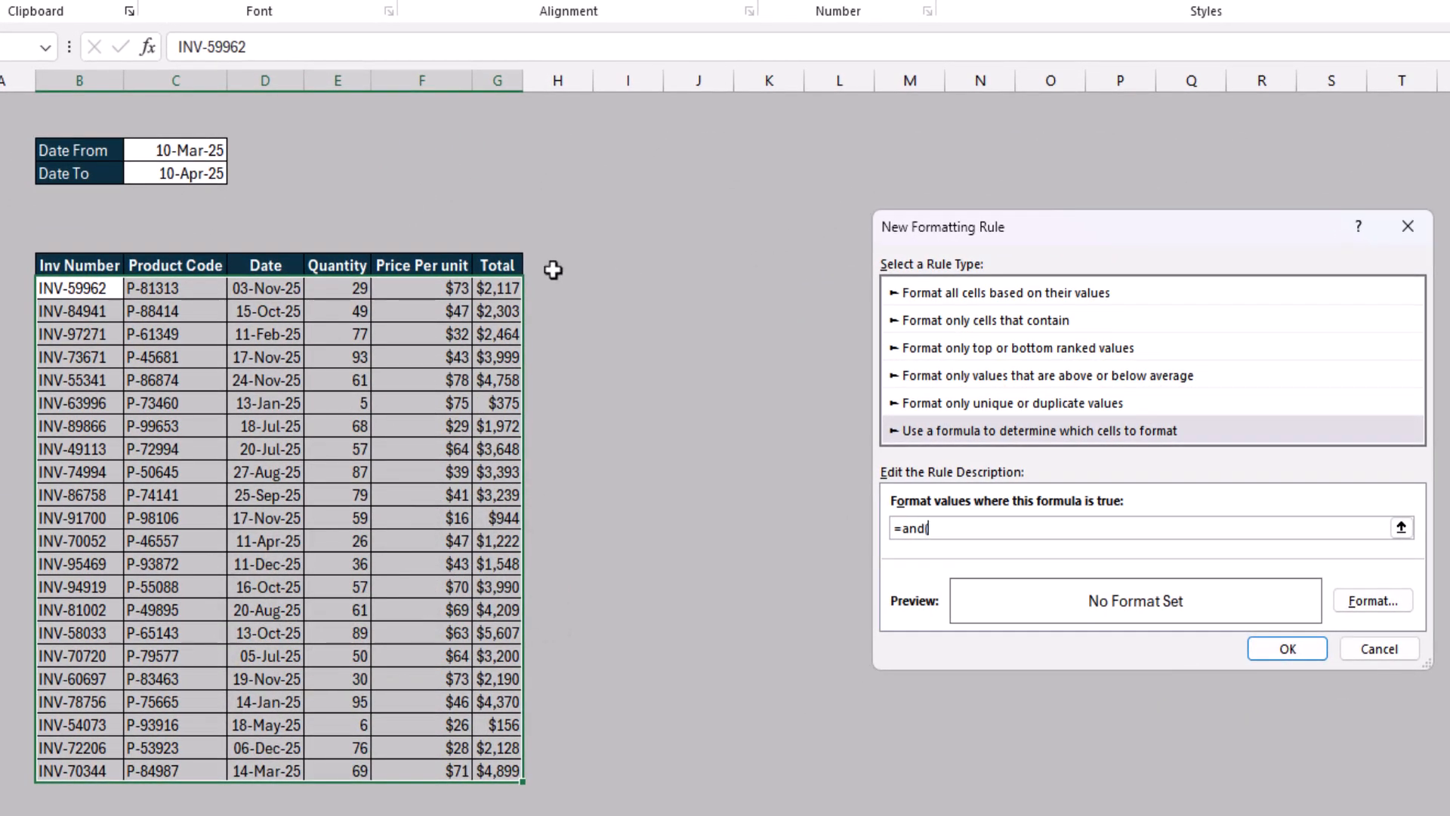
pyautogui.write('(')
pyautogui.click(281, 296)
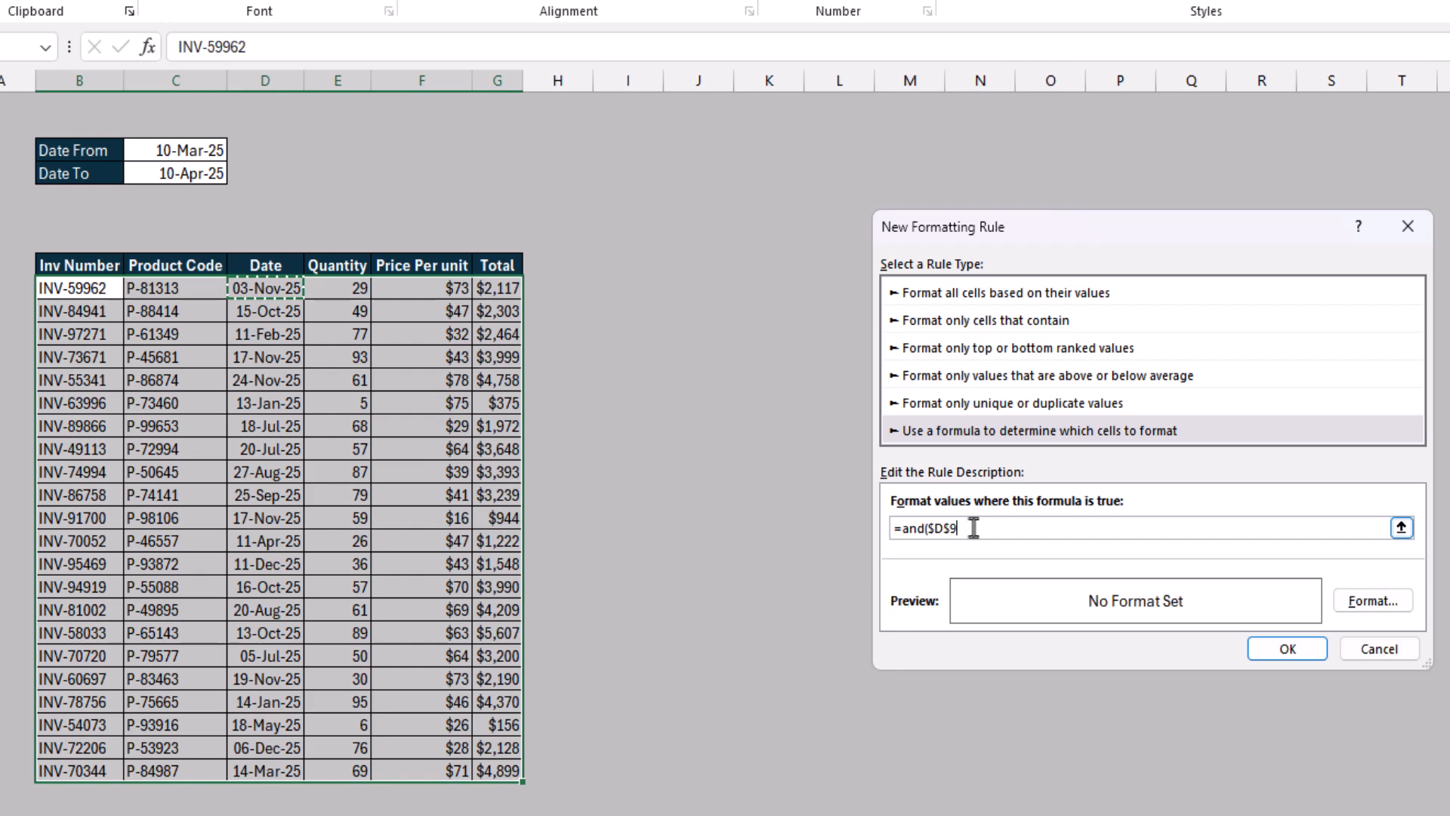
pyautogui.click(951, 532)
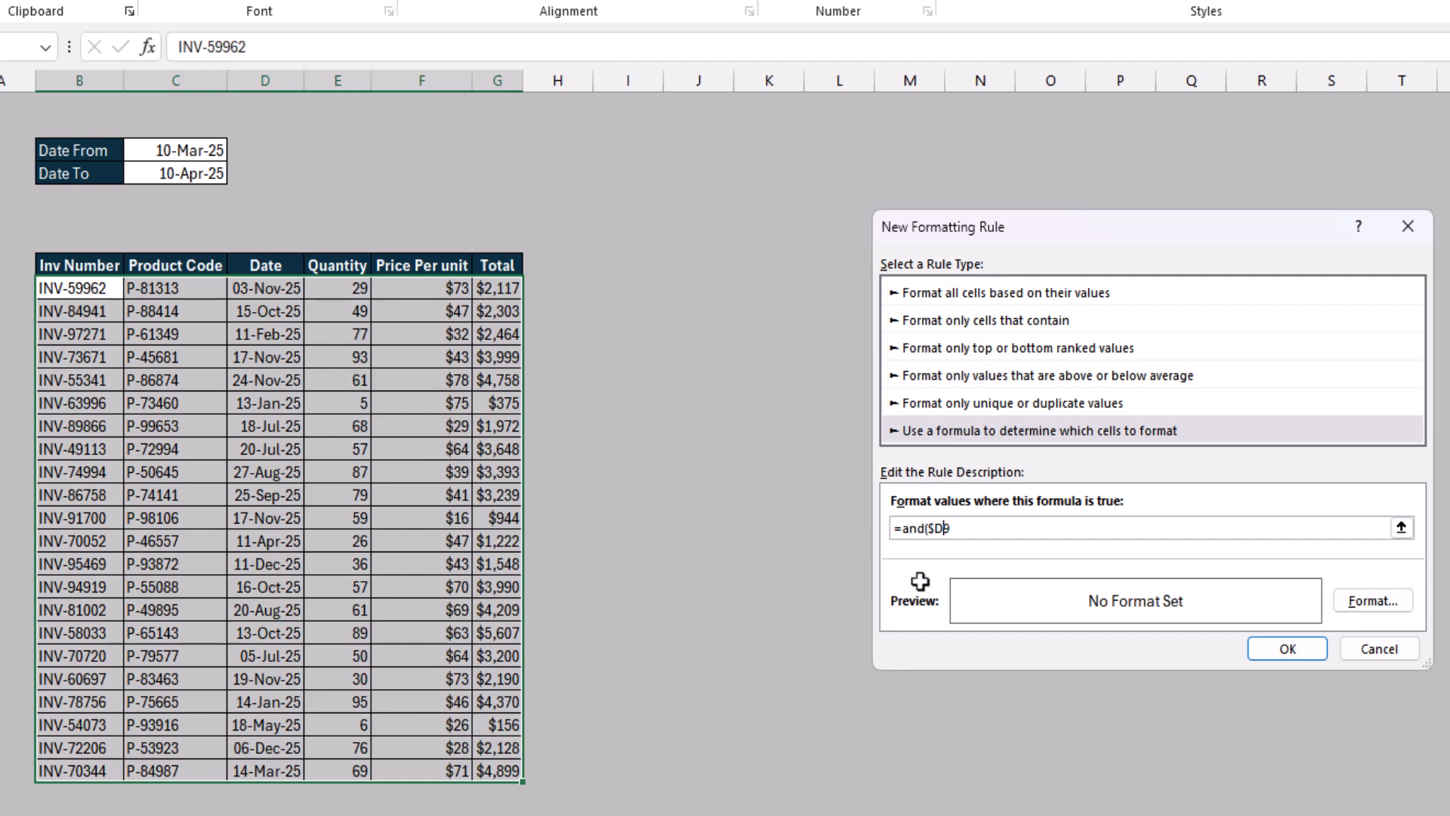
pyautogui.click(1032, 531)
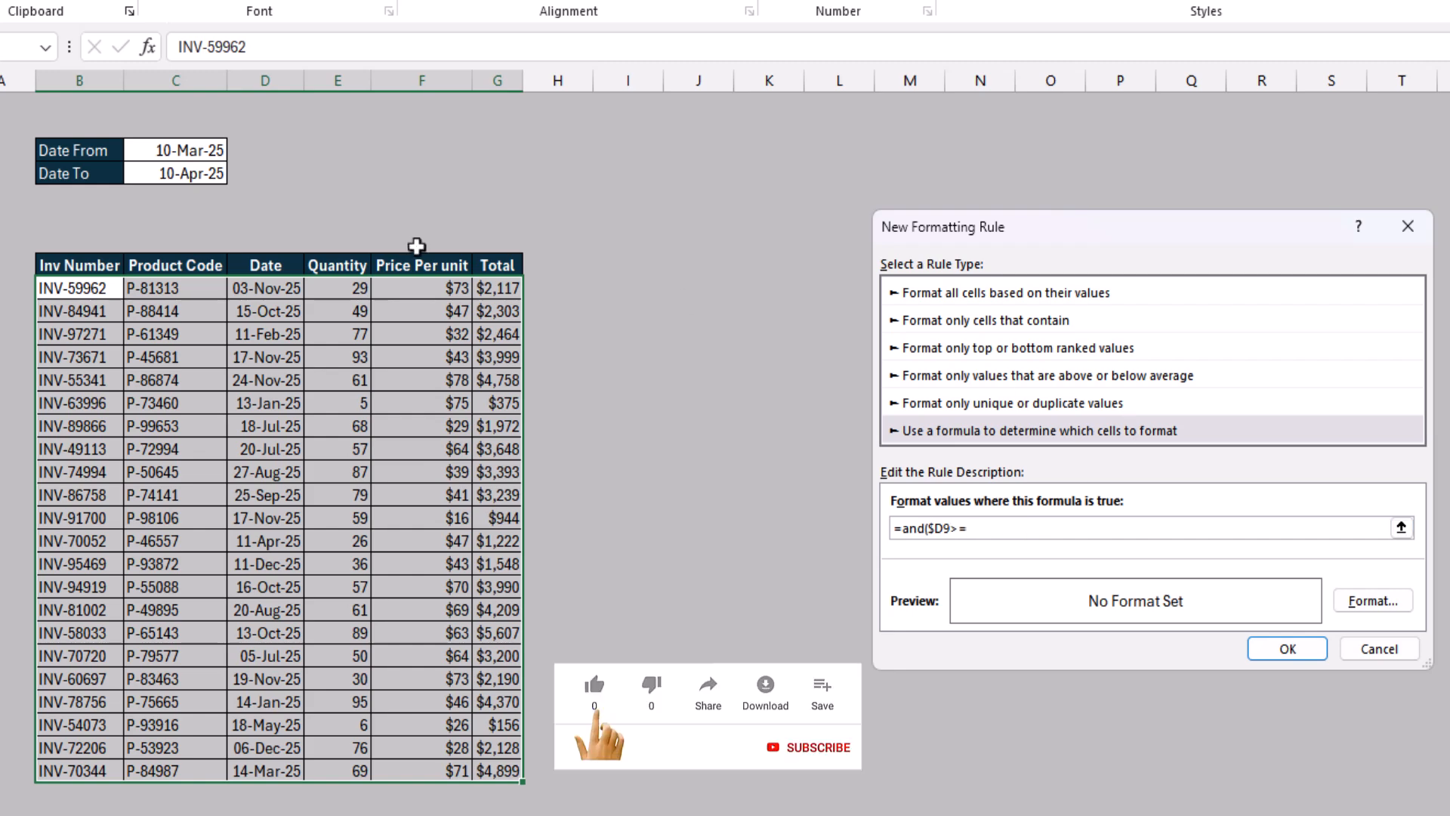
pyautogui.click(160, 148)
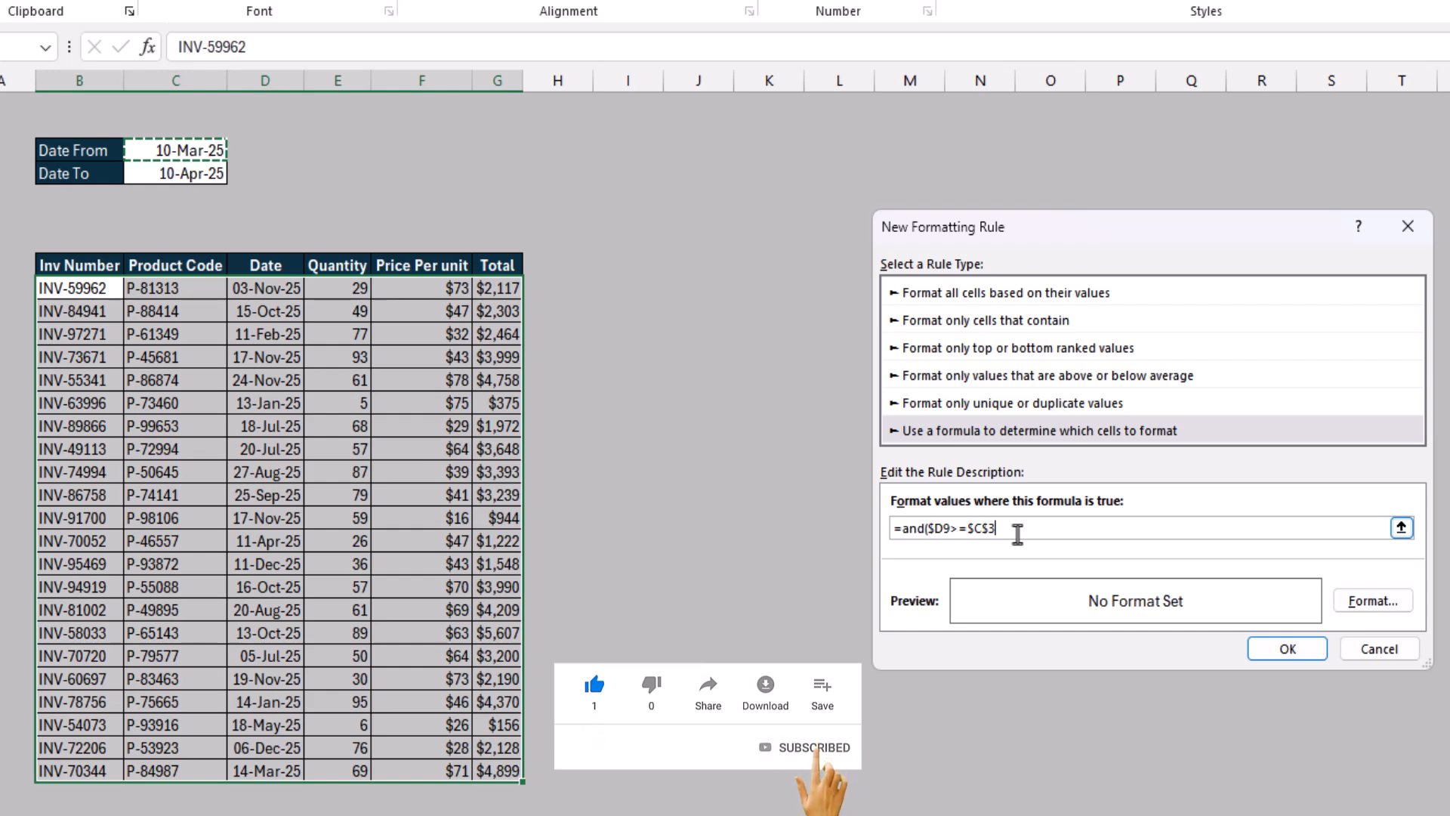
pyautogui.write(',')
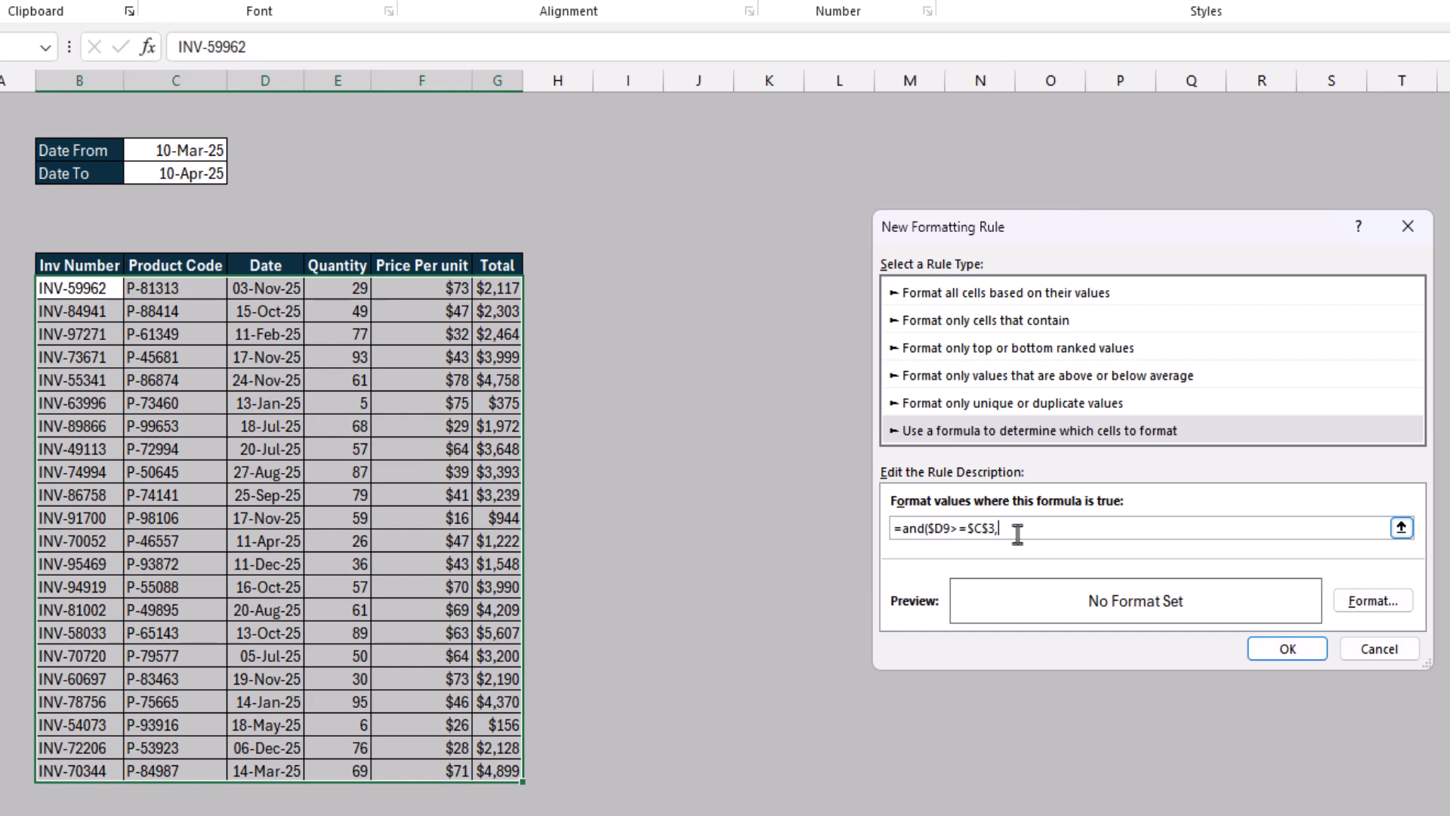
# Complete the AND formula with the second condition $D9<=$C$4, comparing the invoice date with the Date To cell.
pyautogui.click(266, 282)
pyautogui.write('<=')
pyautogui.click(176, 176)
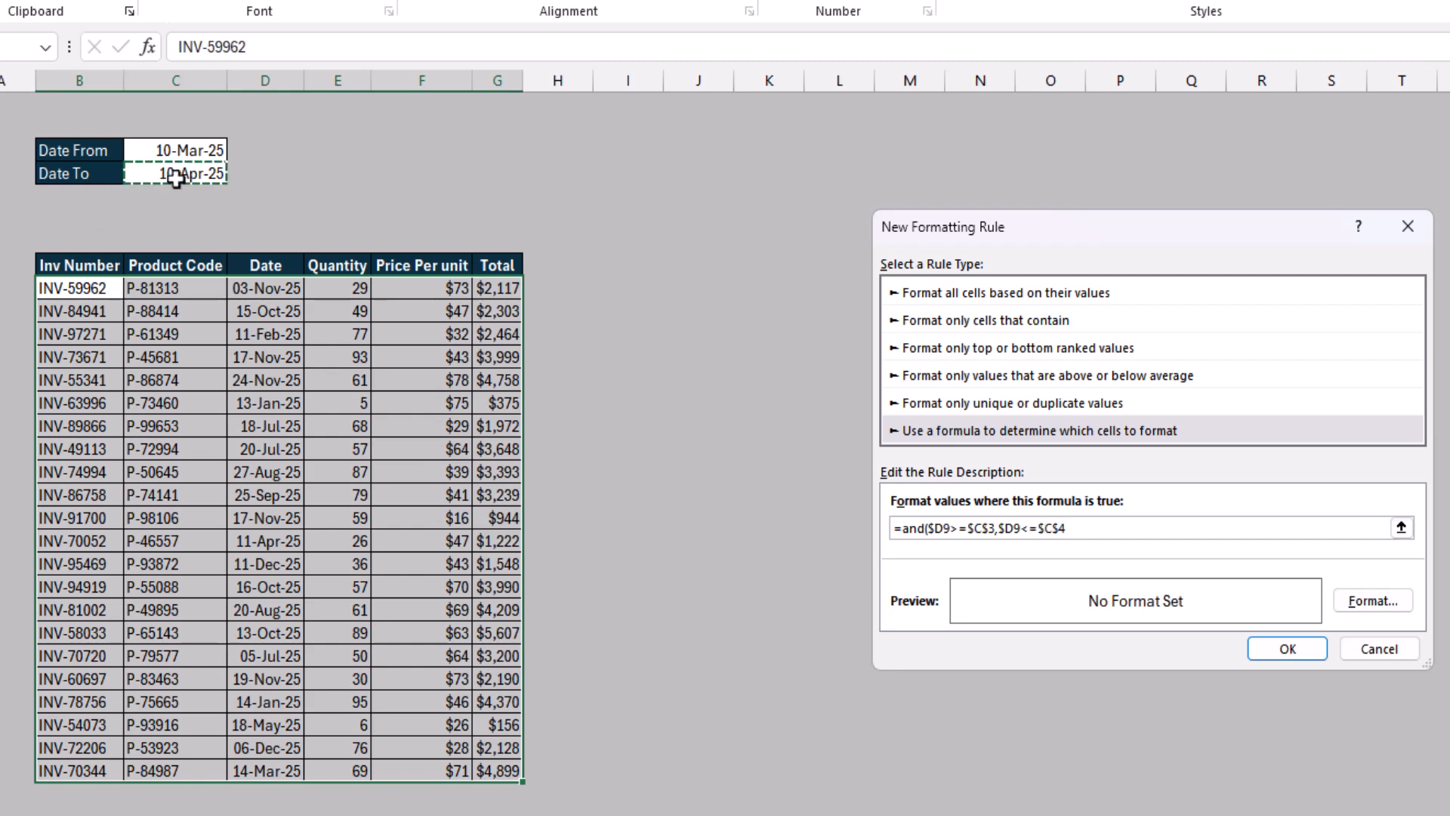
pyautogui.write(')')
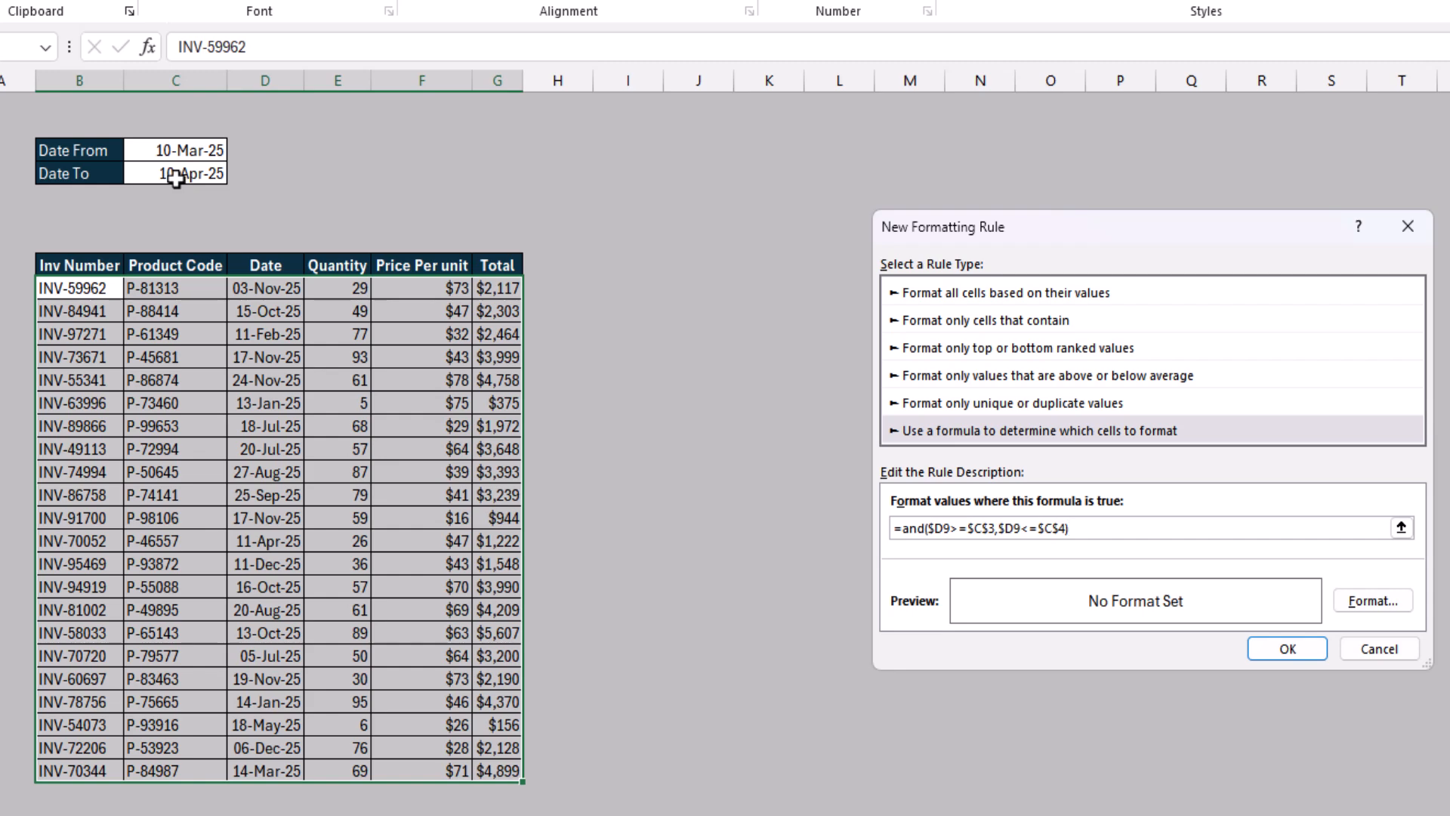
# Give the rule's format a medium sky-blue background fill.
pyautogui.click(1354, 609)
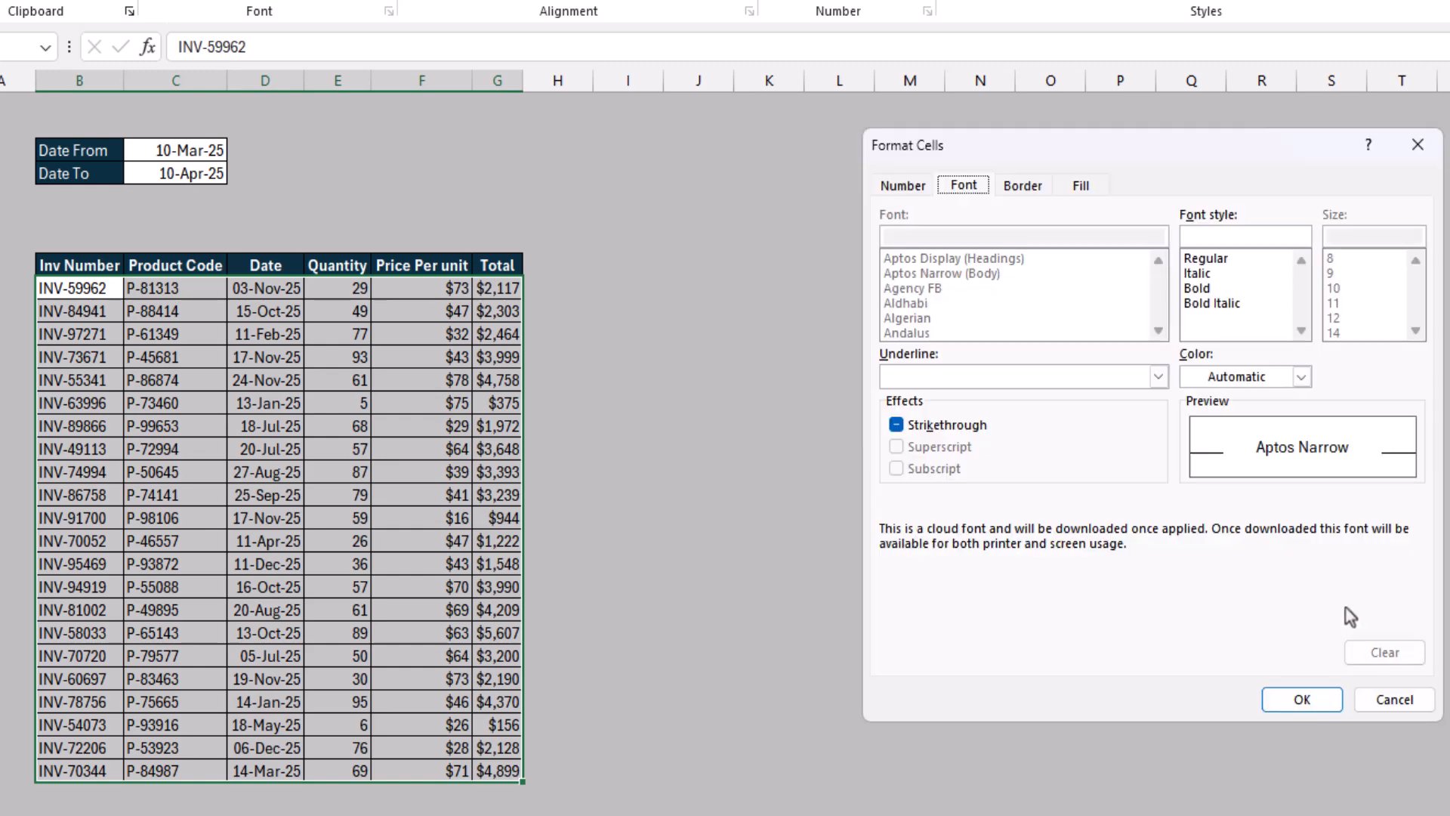
pyautogui.click(1082, 186)
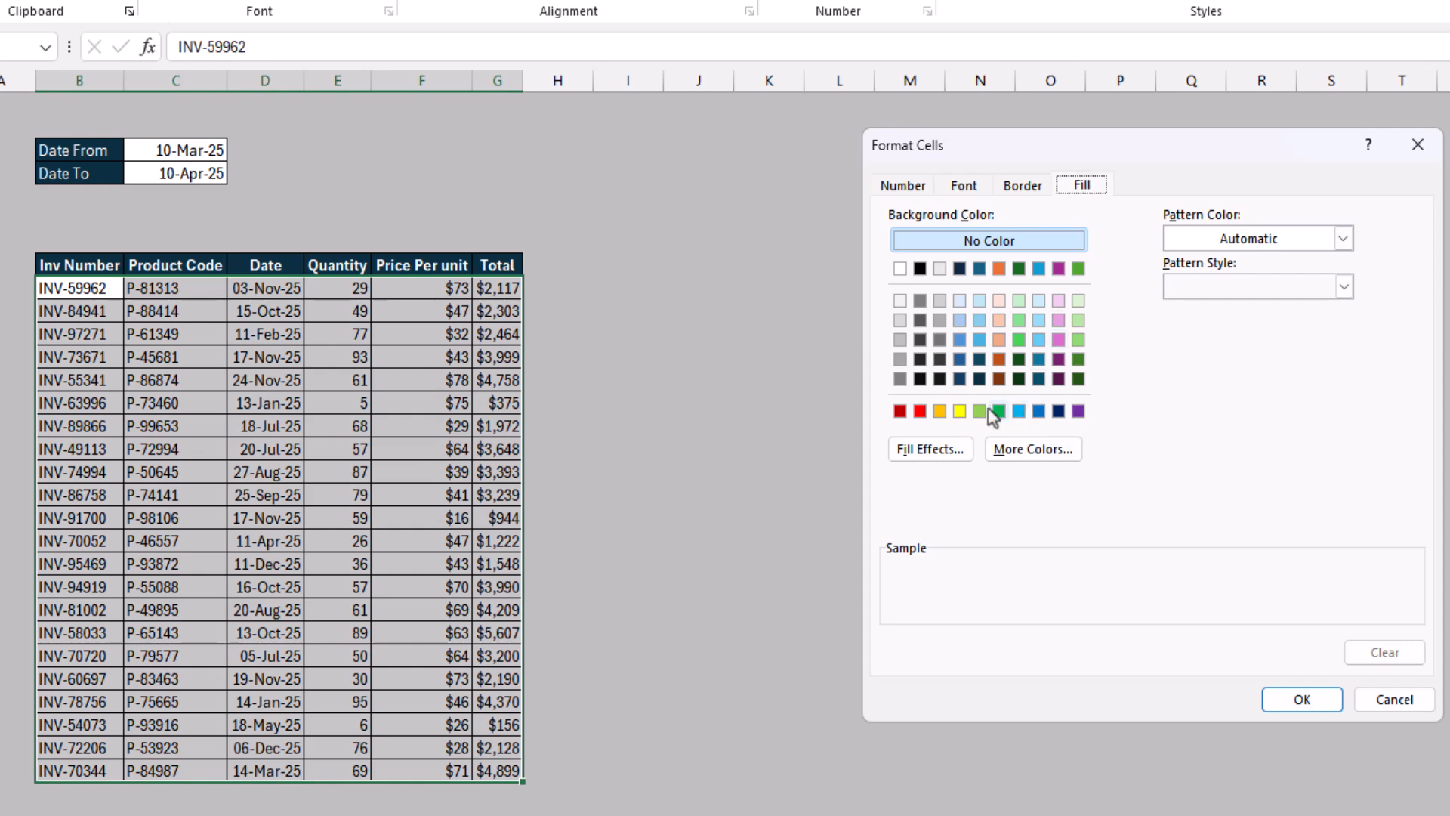
pyautogui.click(980, 339)
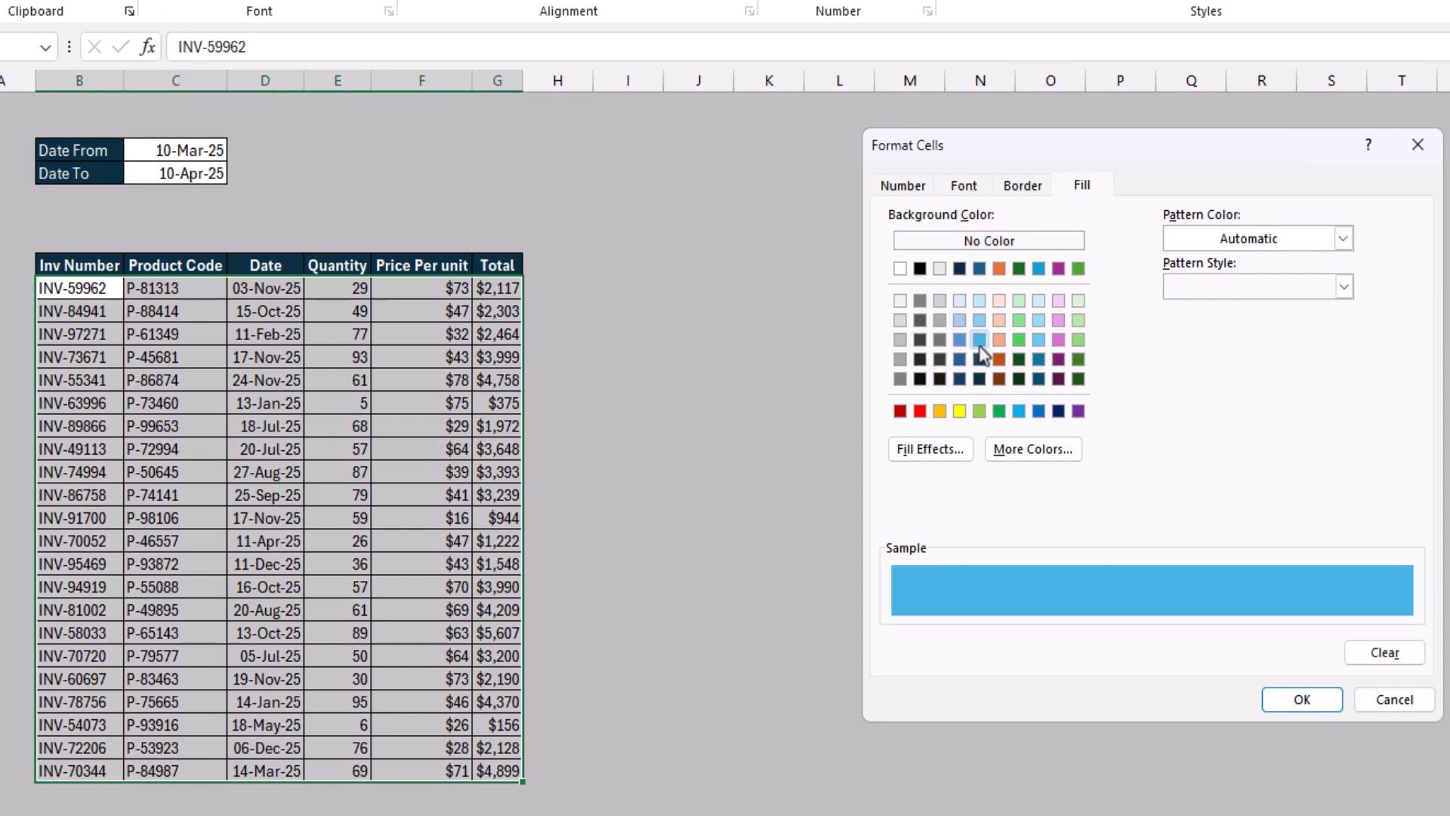
pyautogui.click(1297, 701)
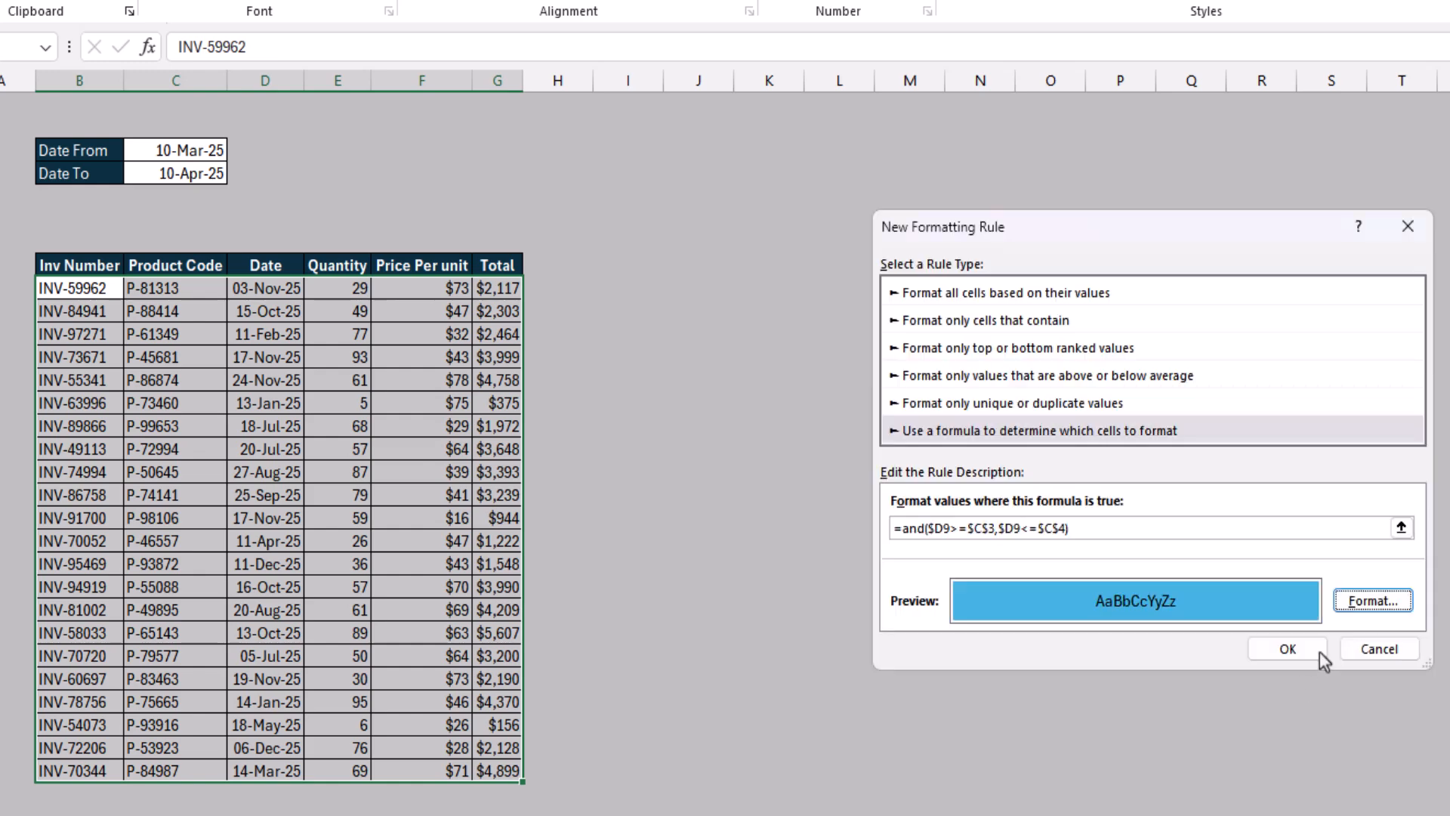
# Set the rule's font to bold italic in black, and apply the finished rule to the invoice rows.
pyautogui.click(1364, 608)
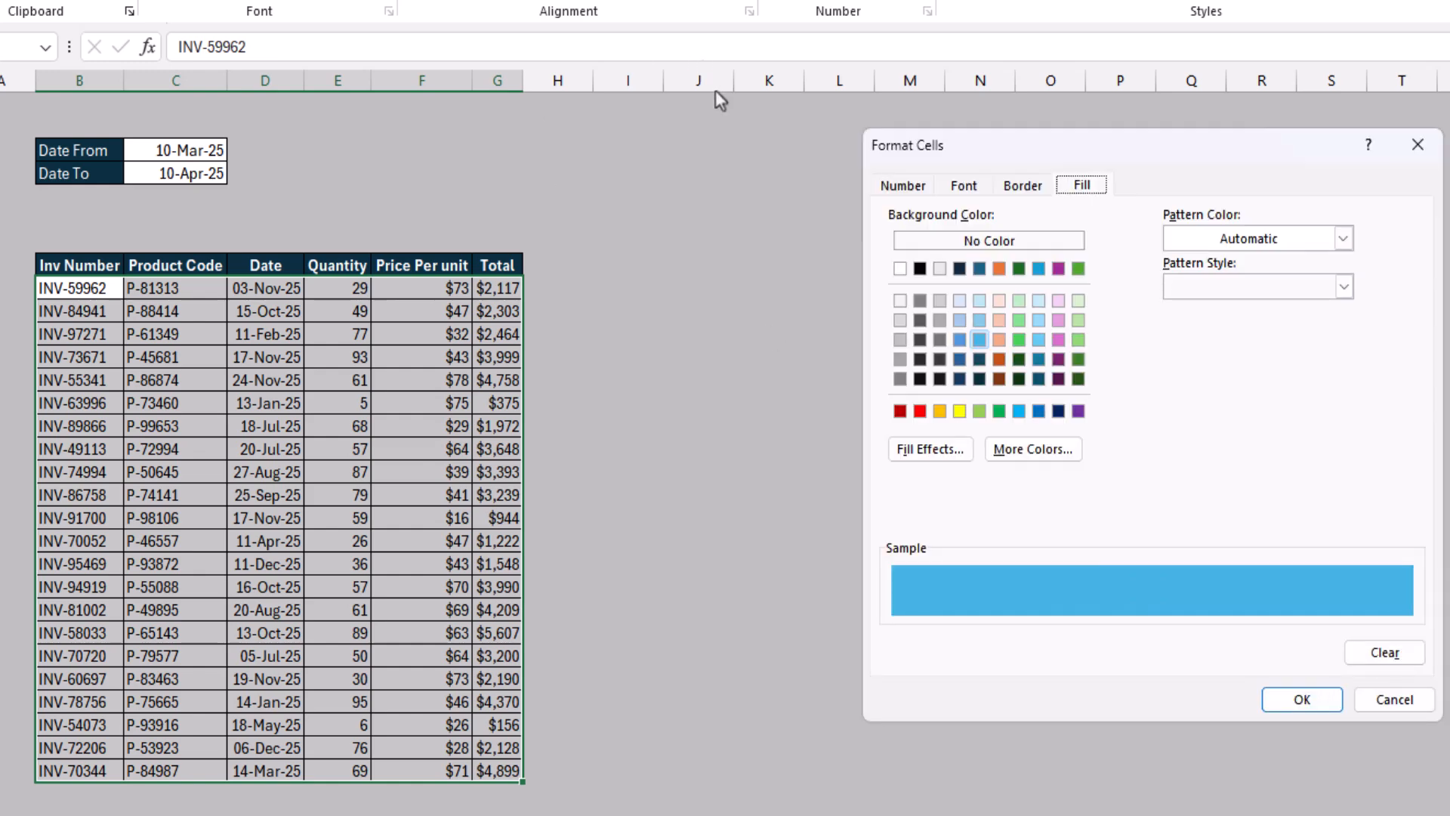
pyautogui.click(964, 186)
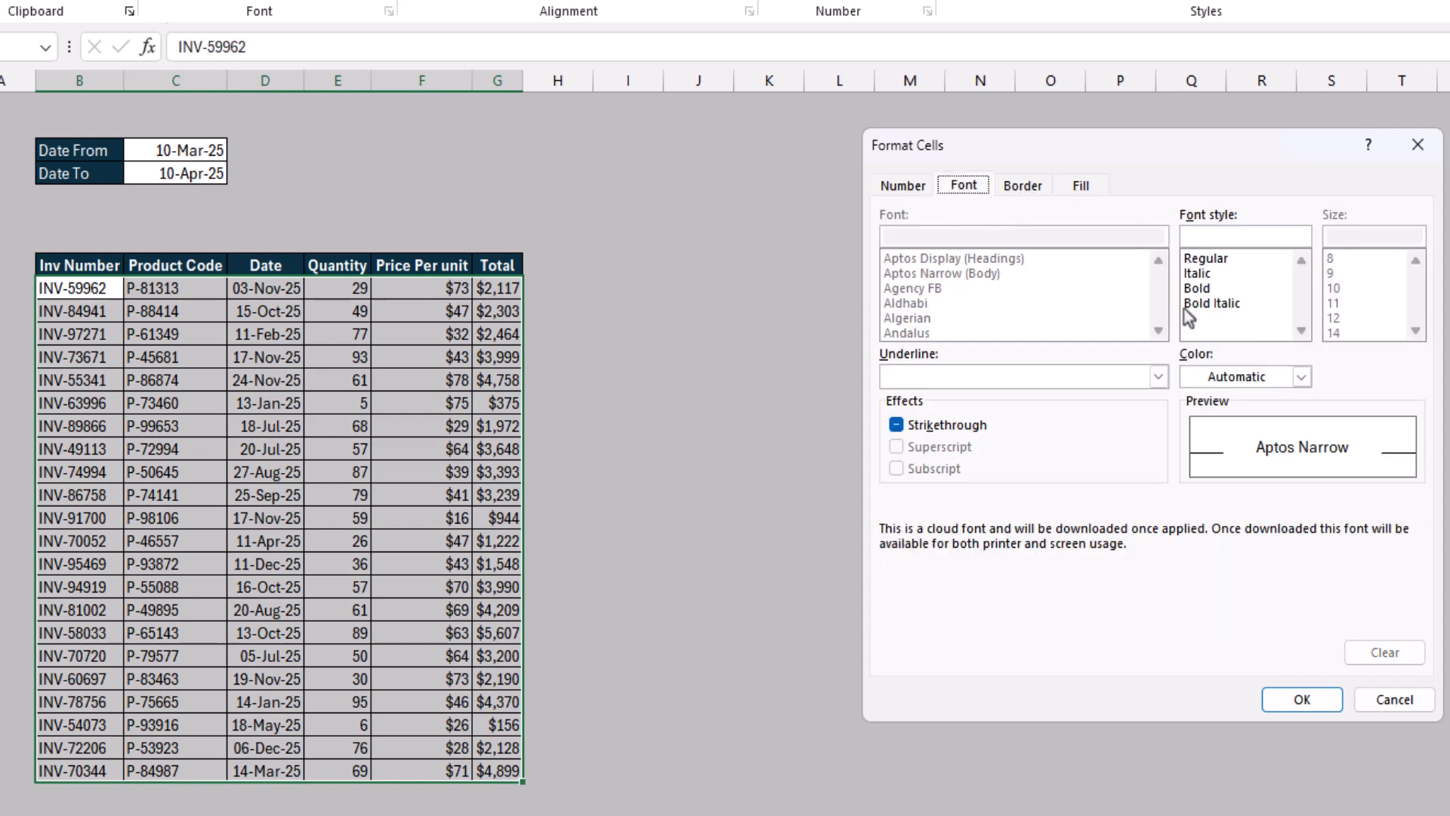
pyautogui.click(1205, 290)
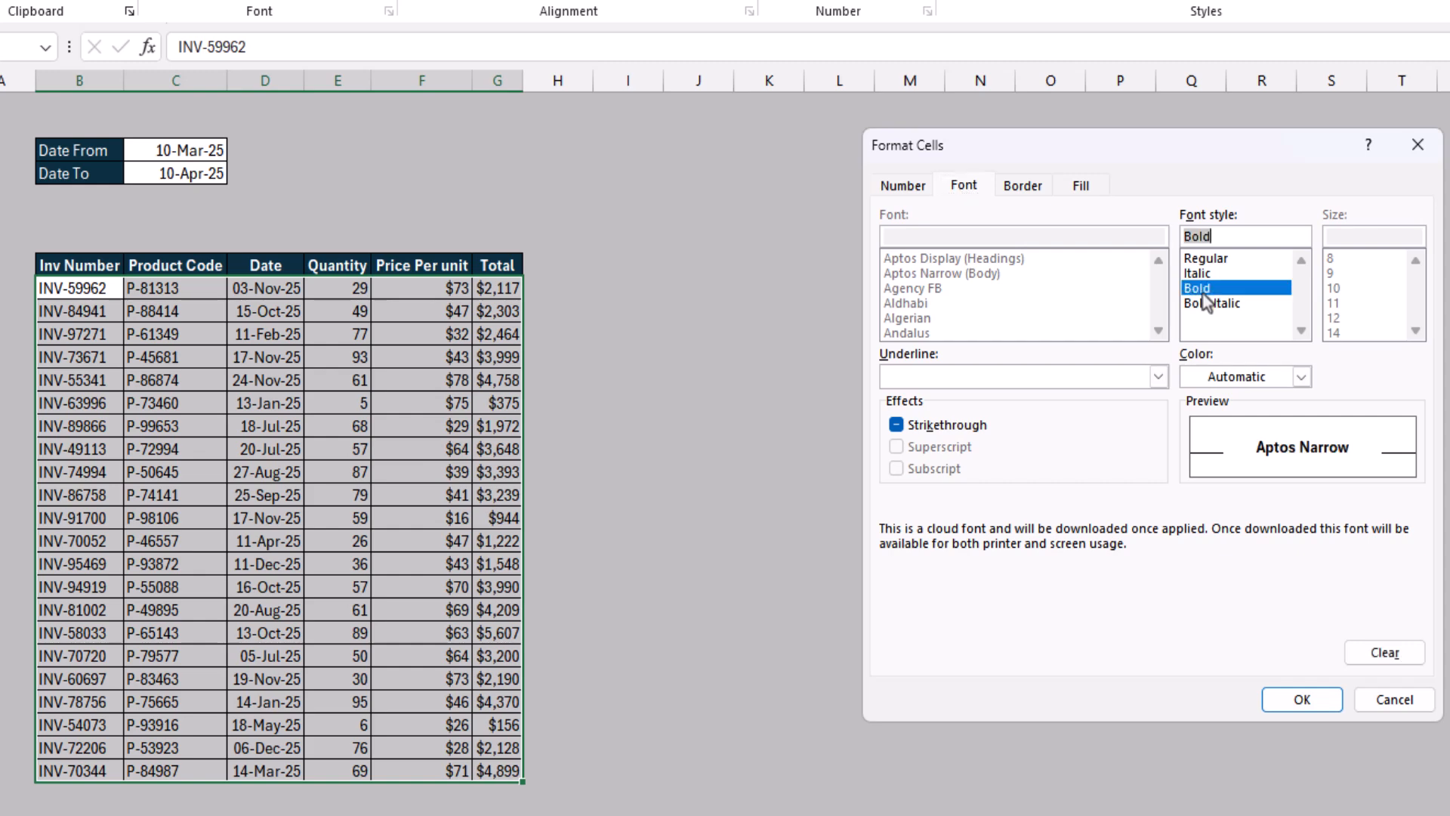
pyautogui.click(1218, 306)
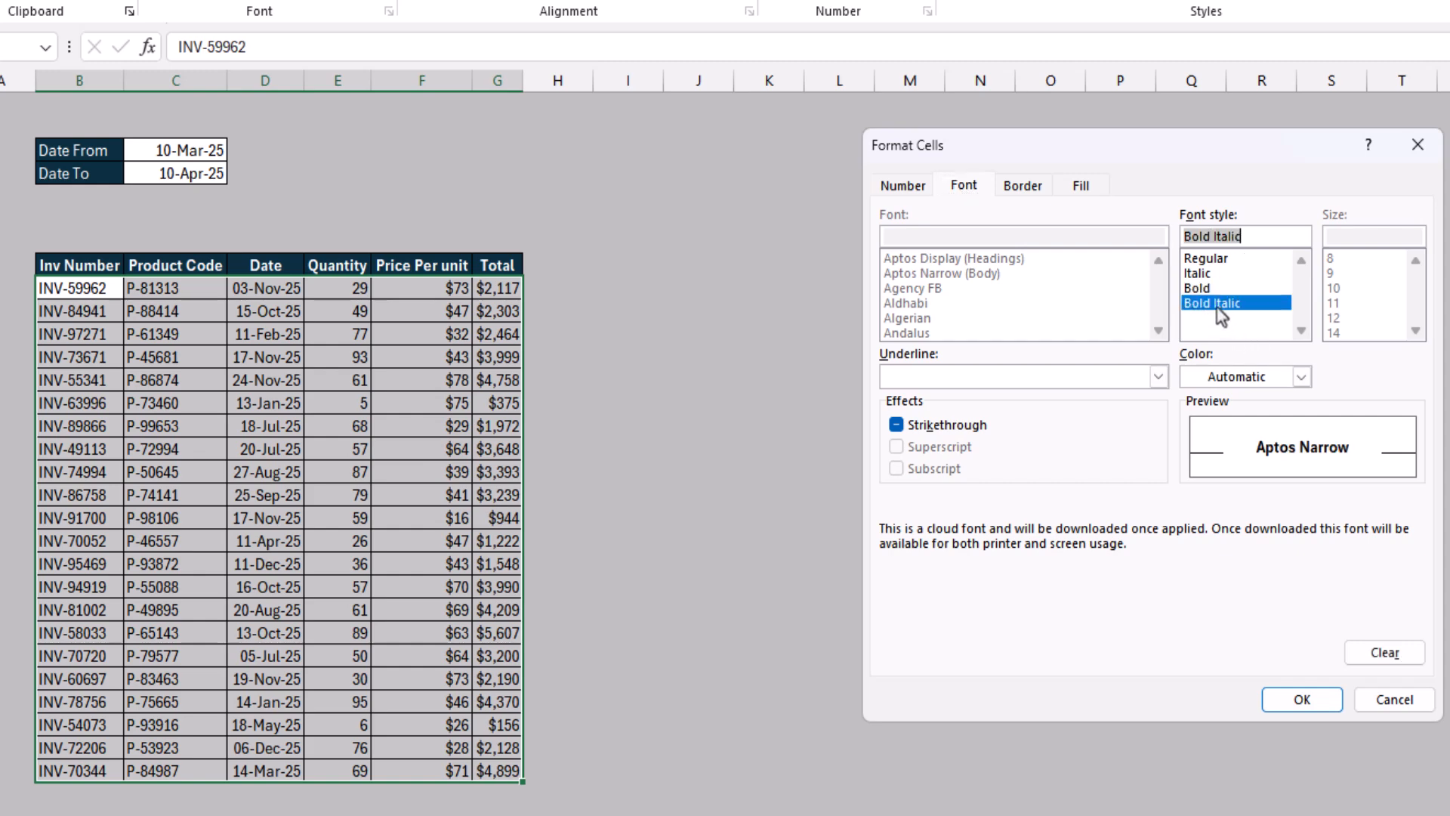
pyautogui.click(1238, 381)
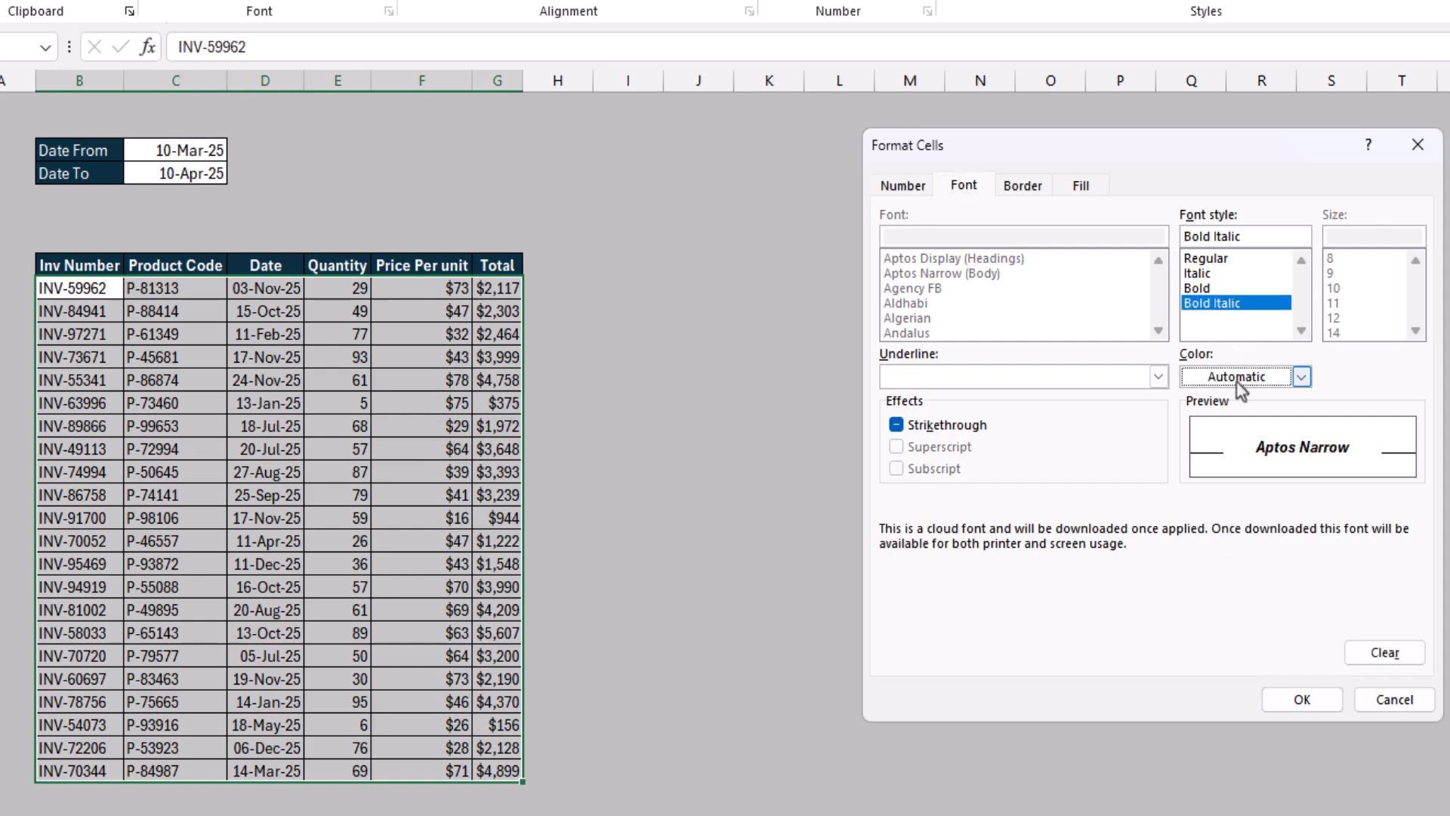
pyautogui.click(1238, 383)
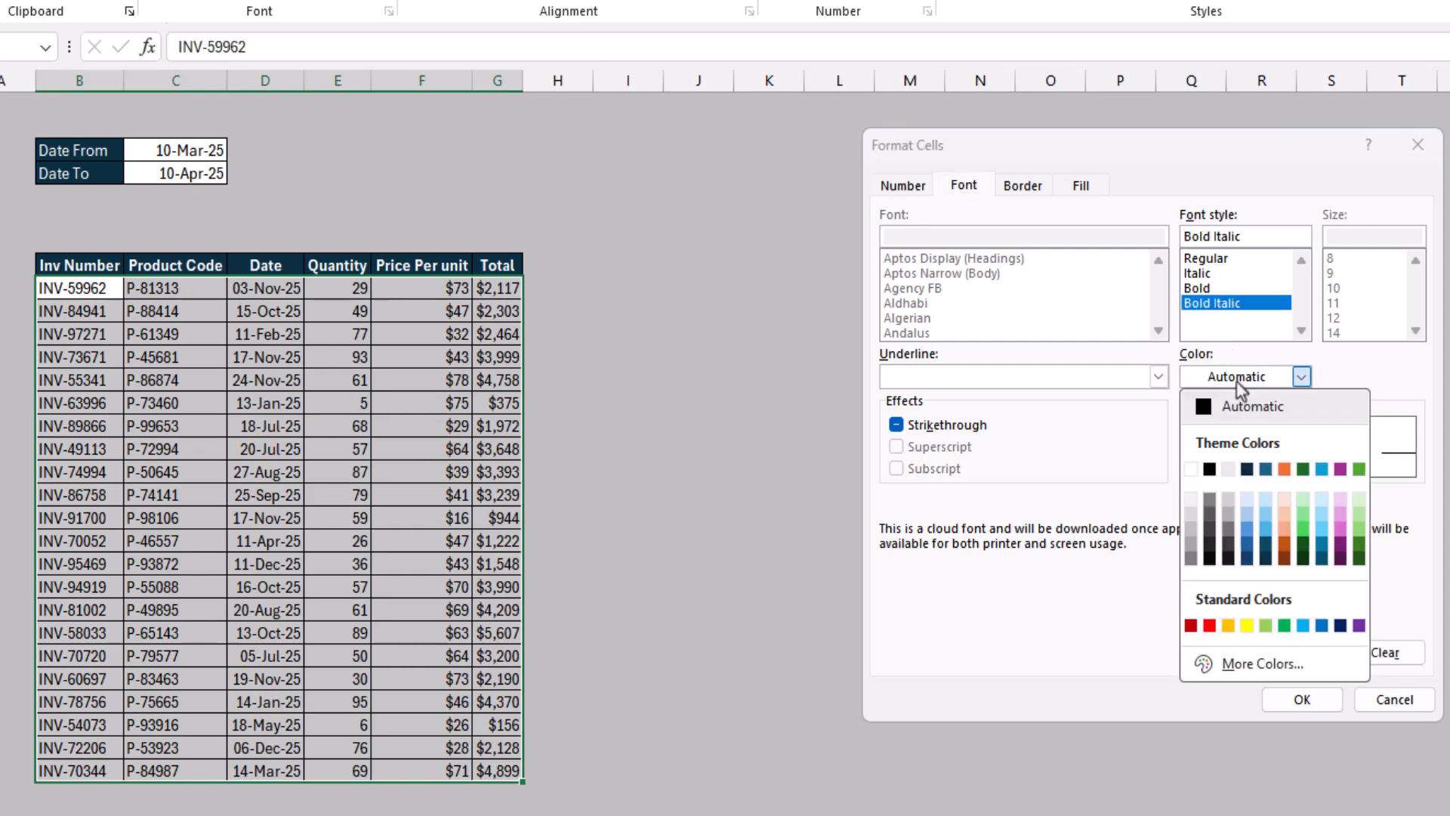
pyautogui.click(1210, 470)
pyautogui.click(1292, 701)
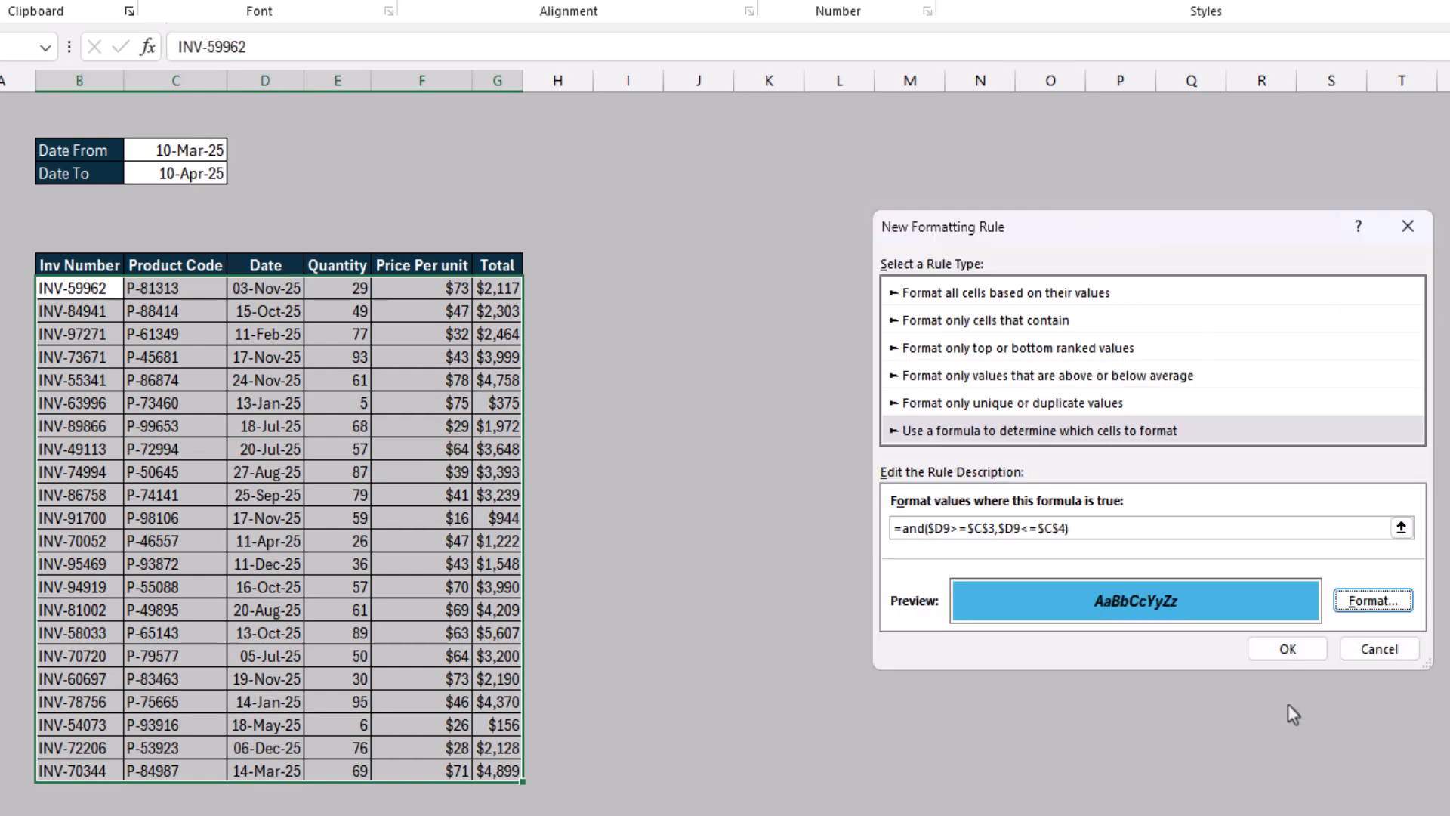
pyautogui.click(1286, 649)
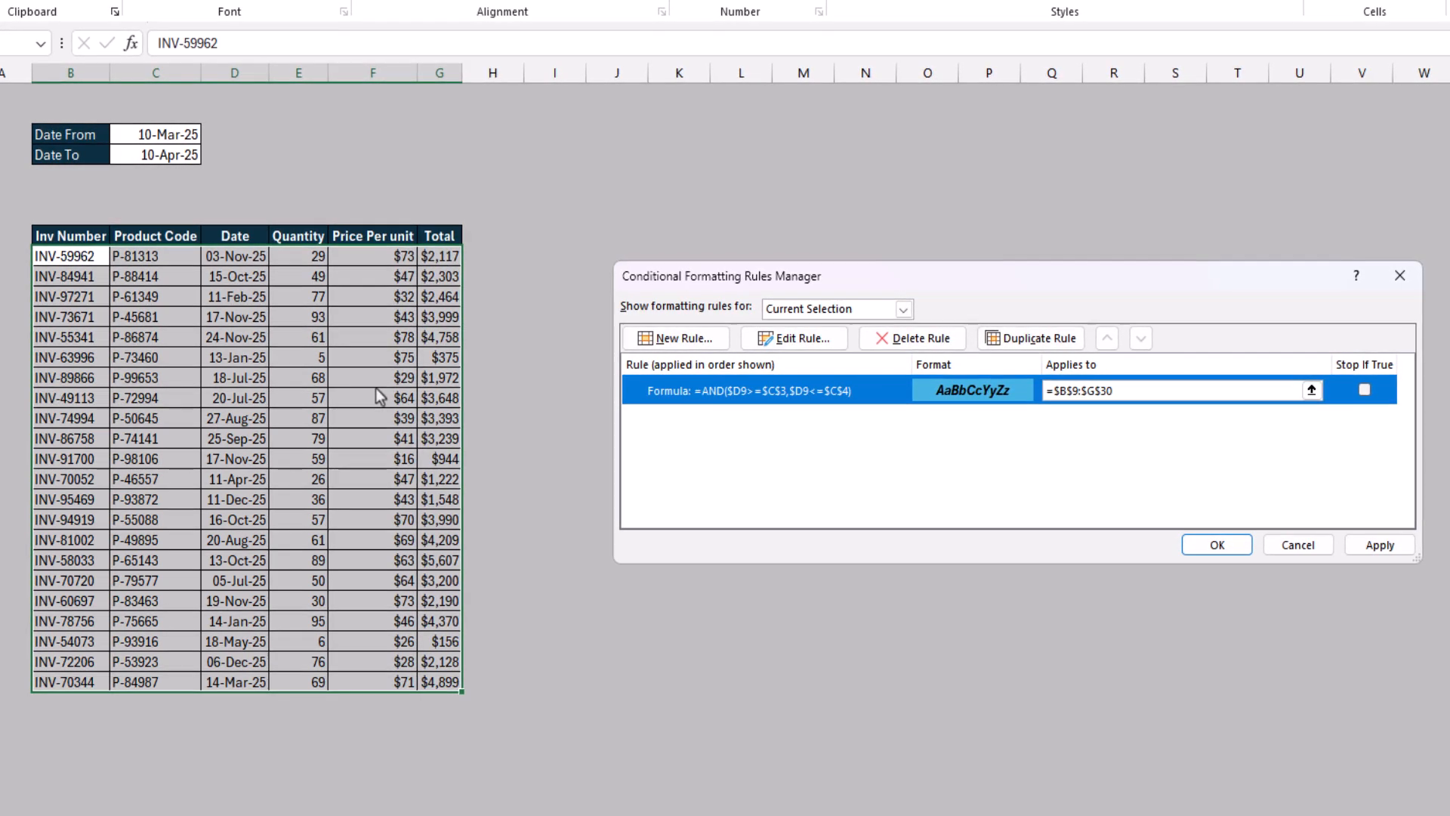
pyautogui.click(1375, 545)
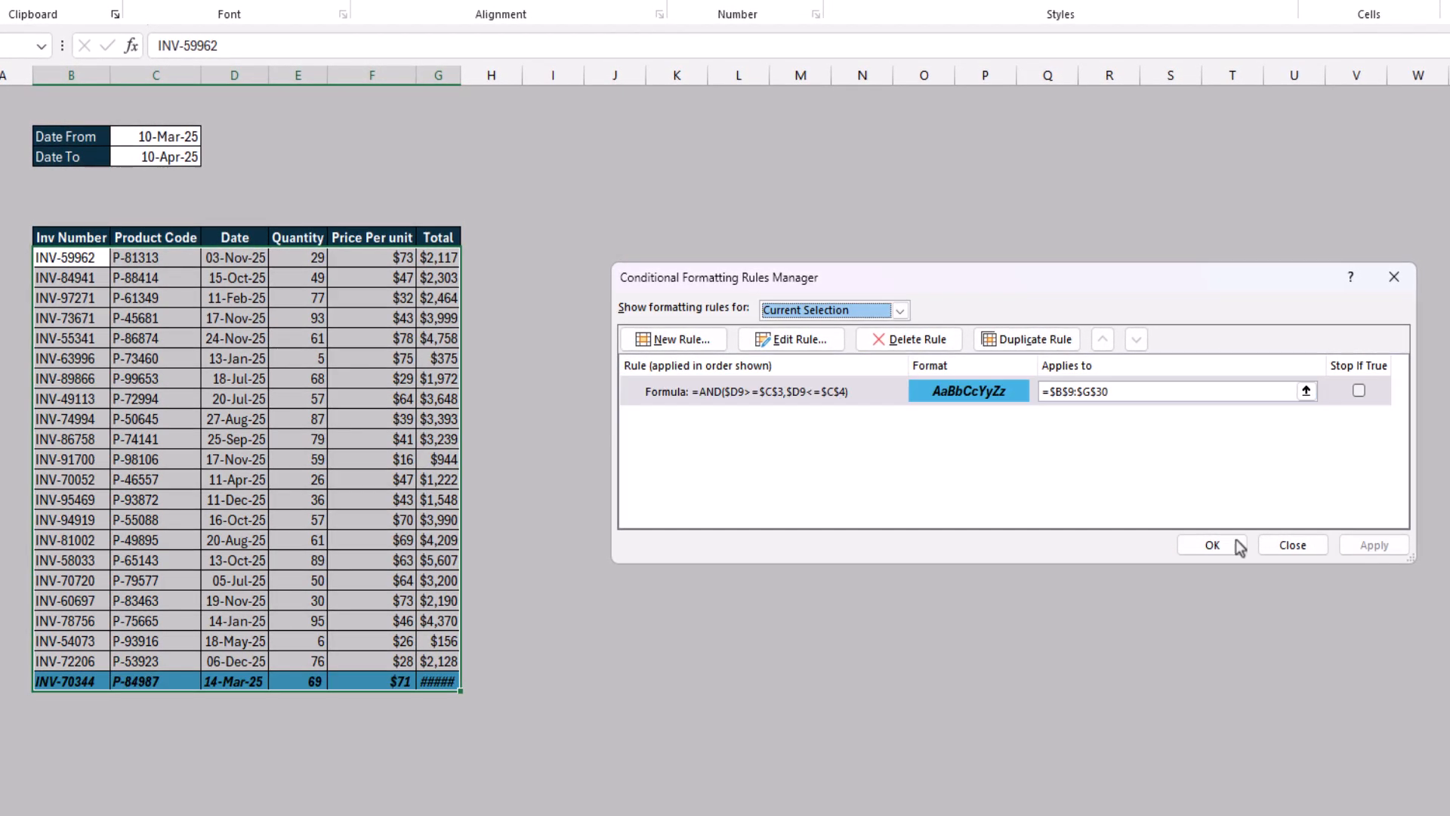
# Accept the conditional formatting rule for the invoice rows and auto-fit the Total column's width to its contents.
pyautogui.click(1213, 542)
pyautogui.click(683, 455)
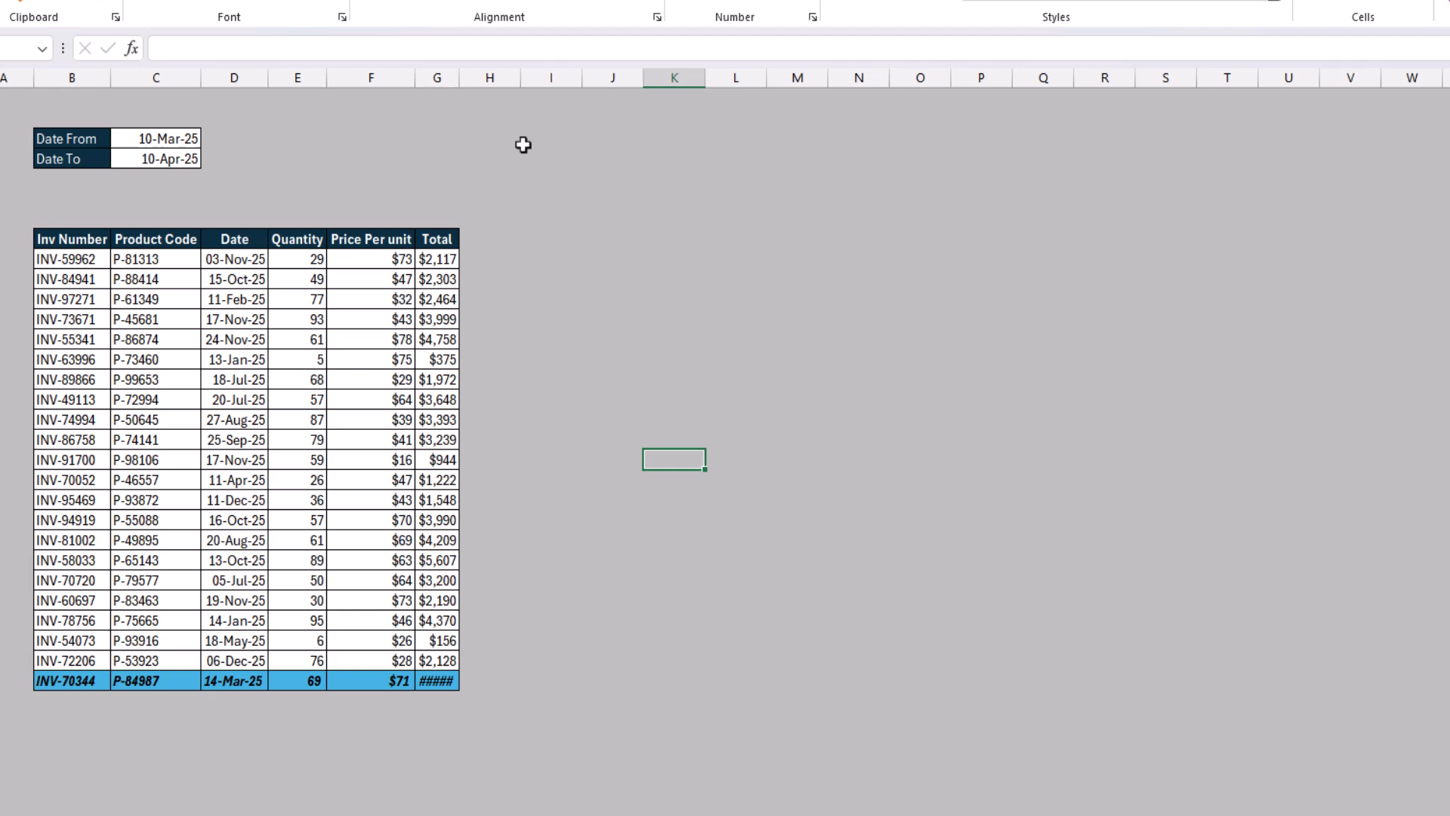
pyautogui.doubleClick(460, 76)
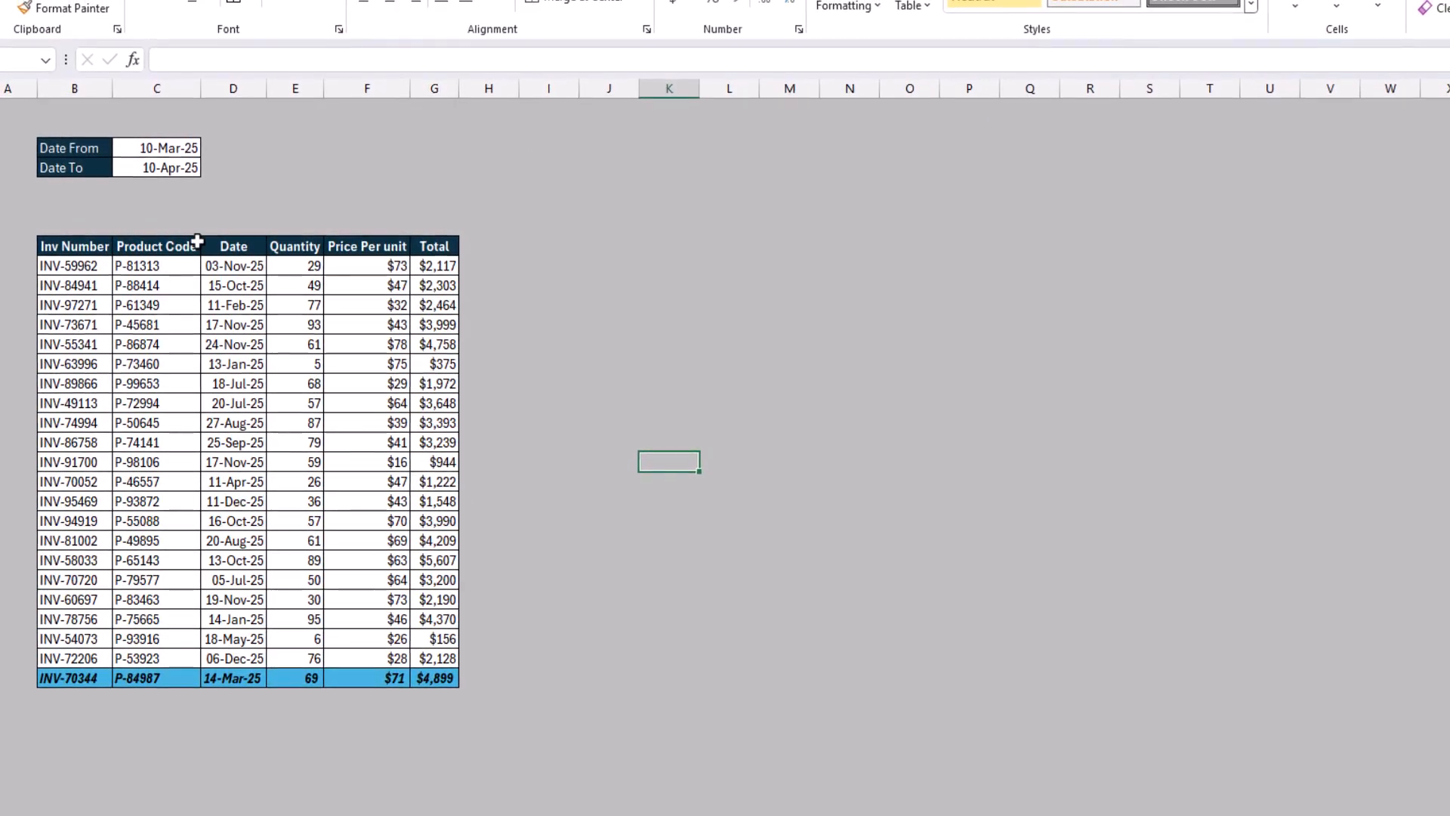
# Test the highlighting rule with a wider period by setting Date From to 10-Jan-25 and Date To to 10-Nov-25.
pyautogui.click(155, 151)
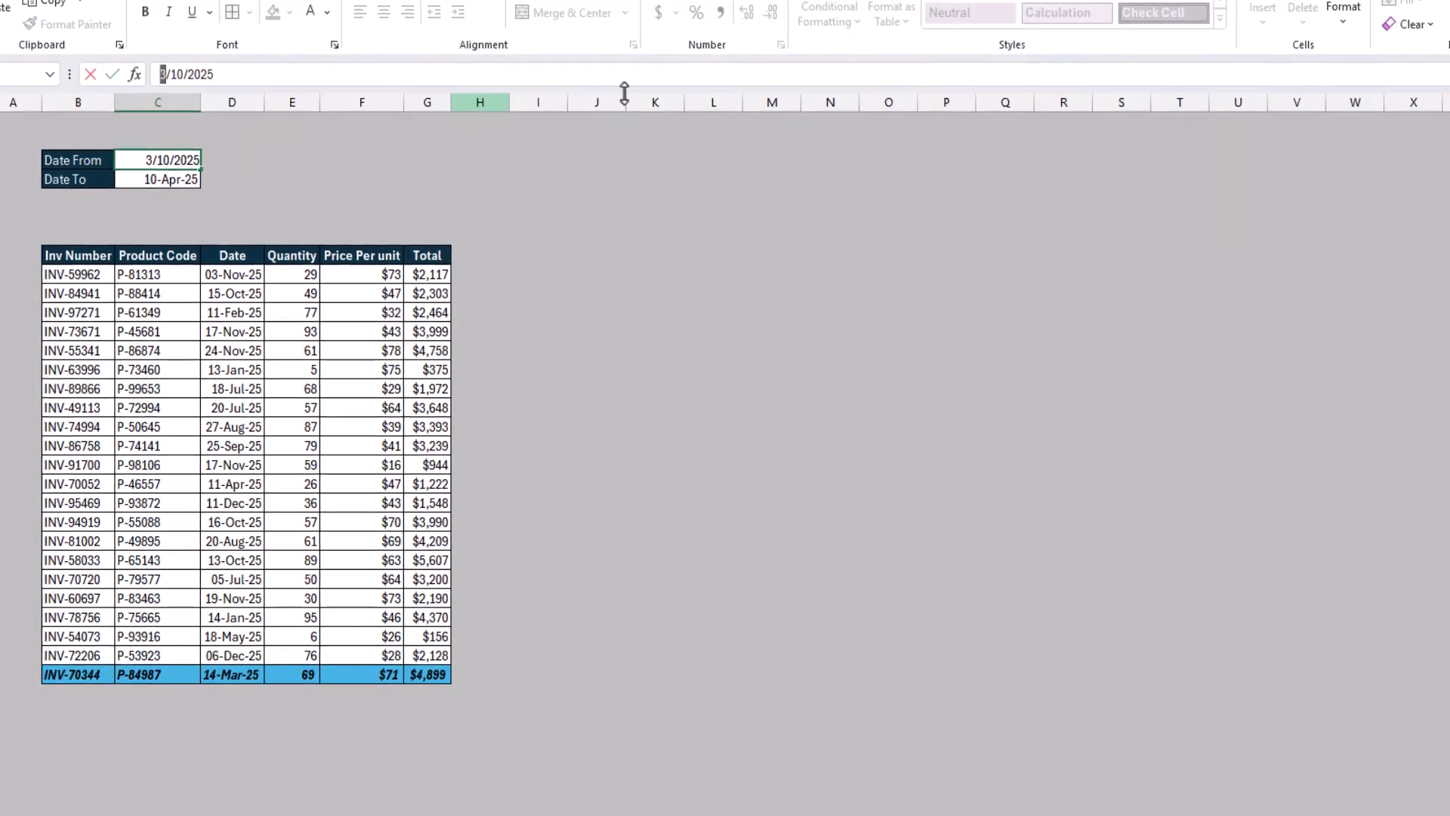
pyautogui.press('Return')
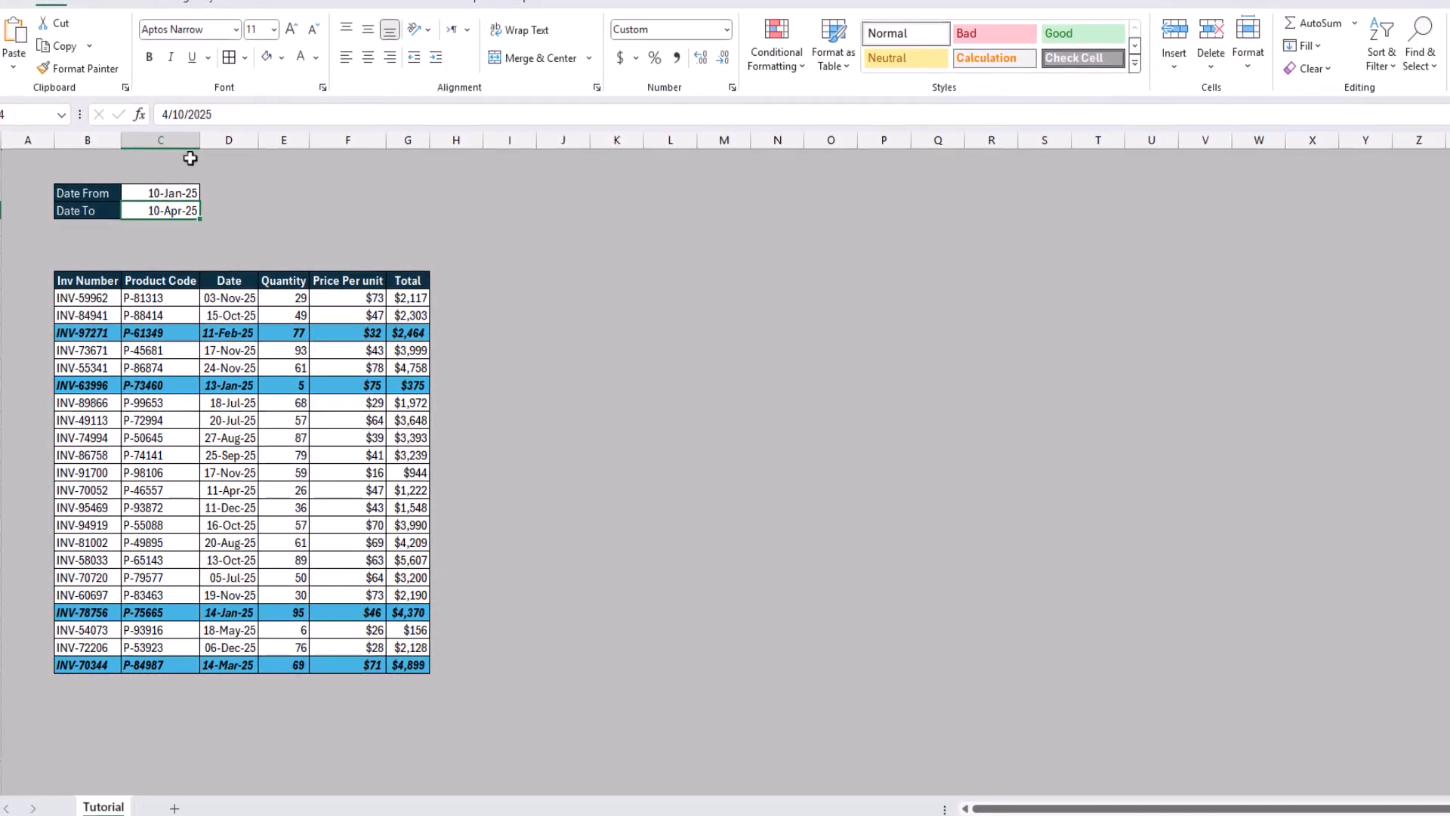
pyautogui.click(166, 112)
pyautogui.moveTo(171, 122); pyautogui.dragTo(163, 123)
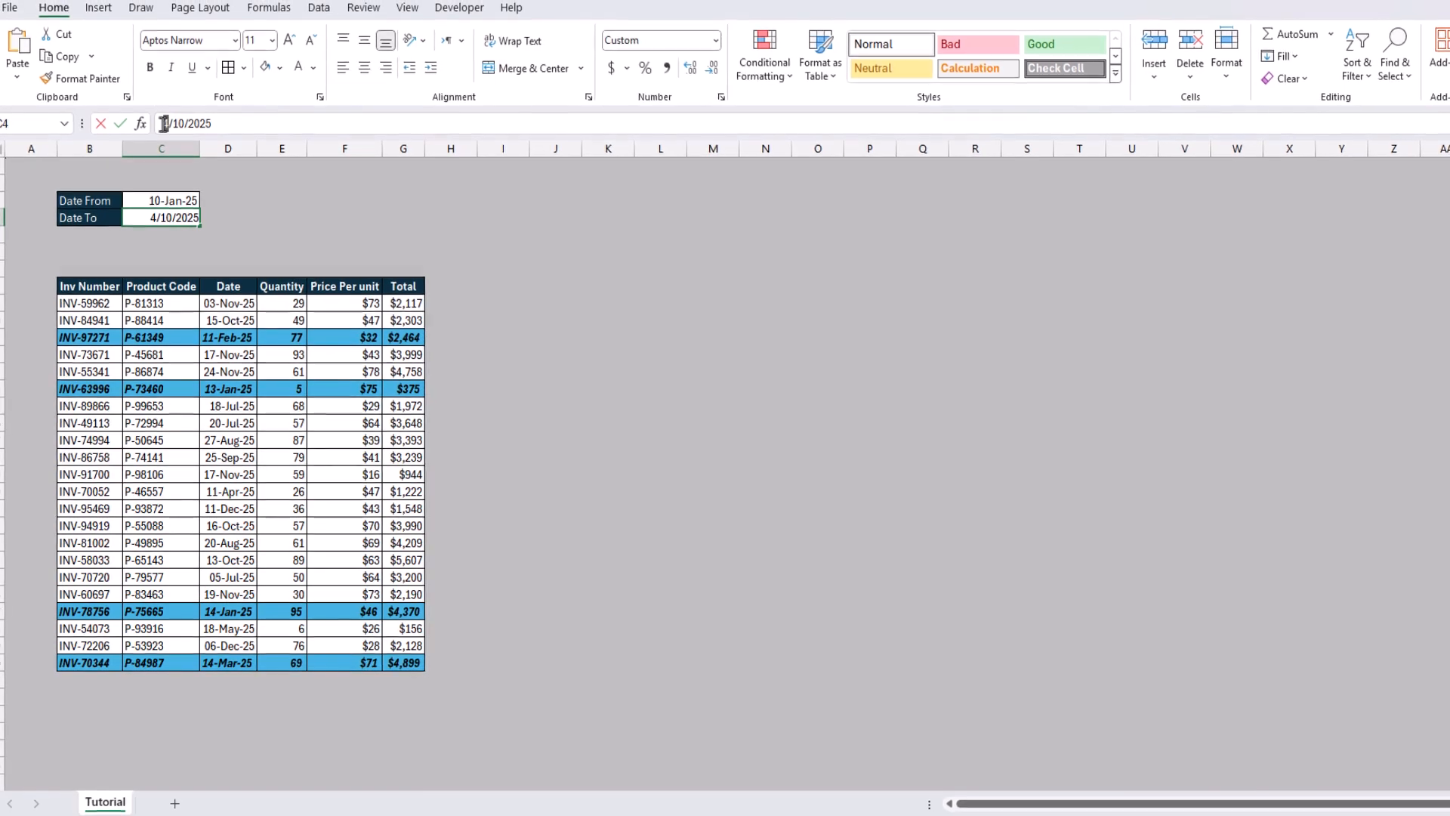
pyautogui.write('11')
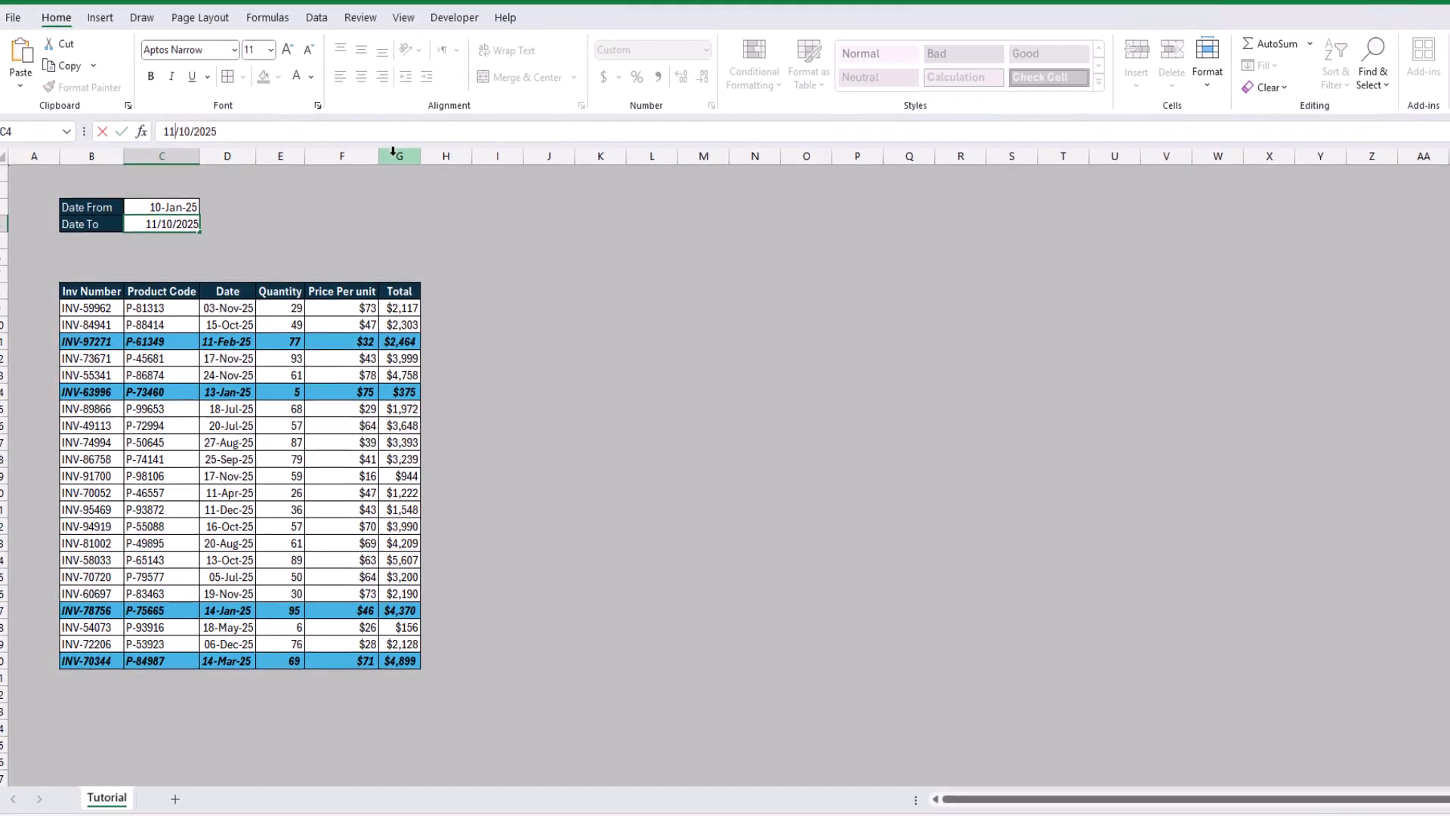
pyautogui.press('Return')
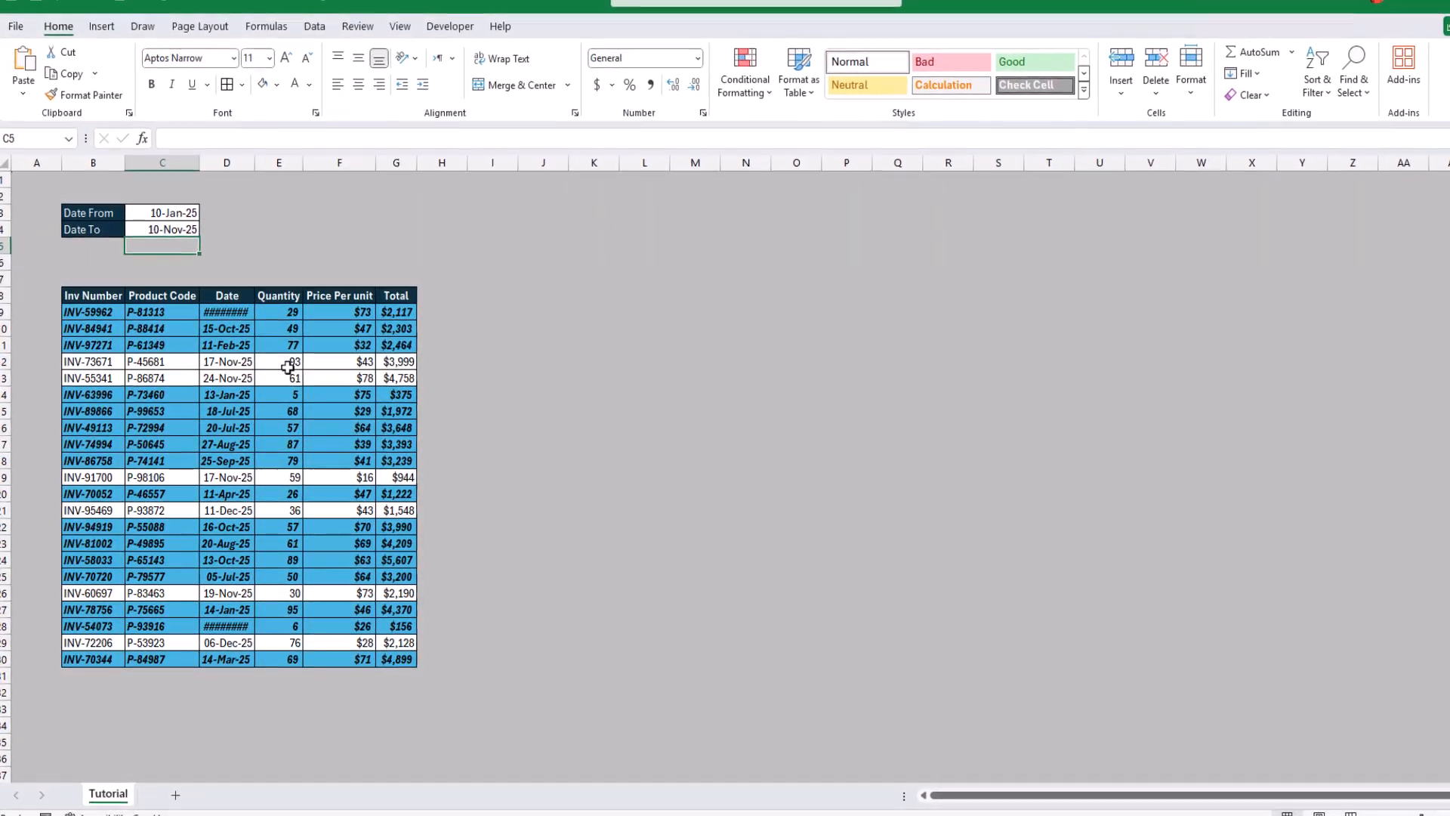